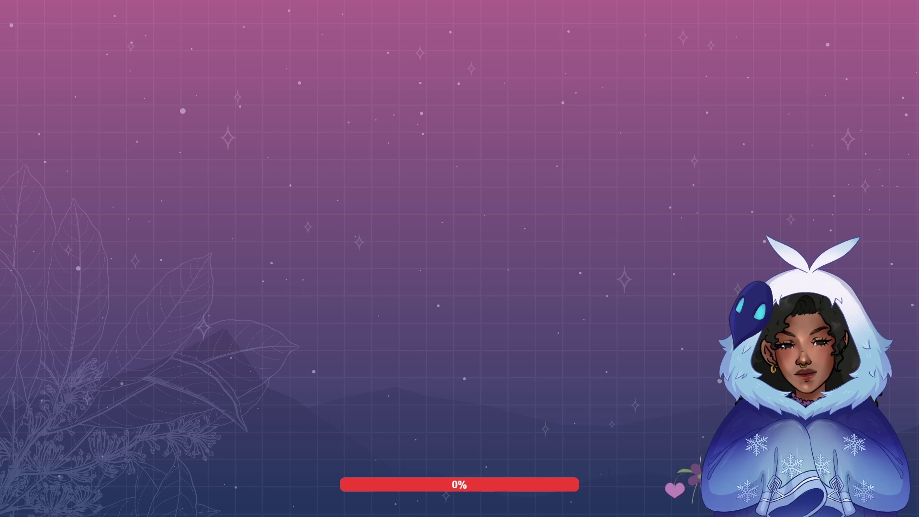
- Bring OBS Studio and its stream chat to the front over the overlay preview
key(alt+Tab)
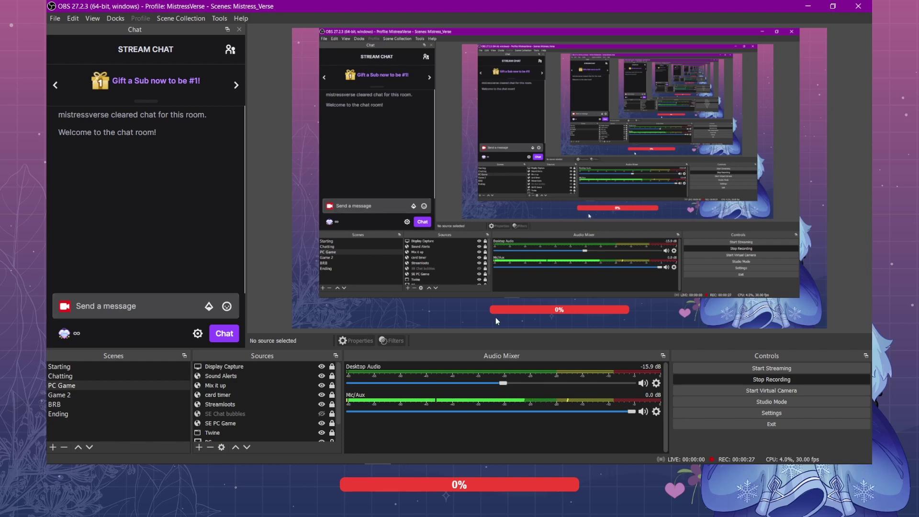
- Send !attack in the stream chat four times until the health bar fills and VICTORY! appears
click(135, 306)
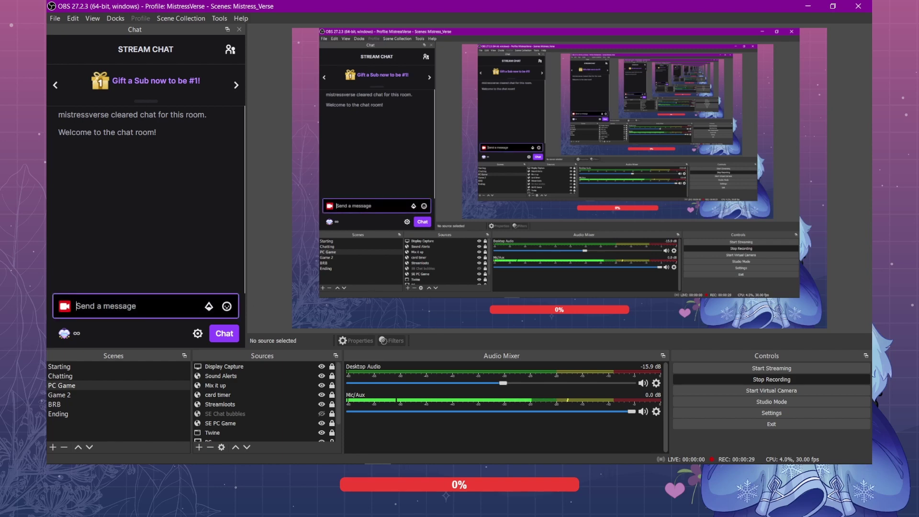
text(!aat)
key(BackSpace)
key(BackSpace)
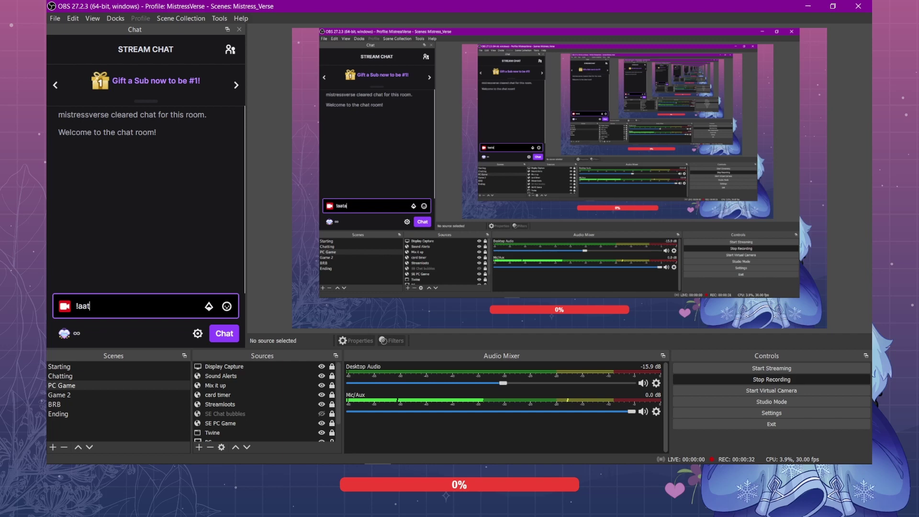
text(ttack)
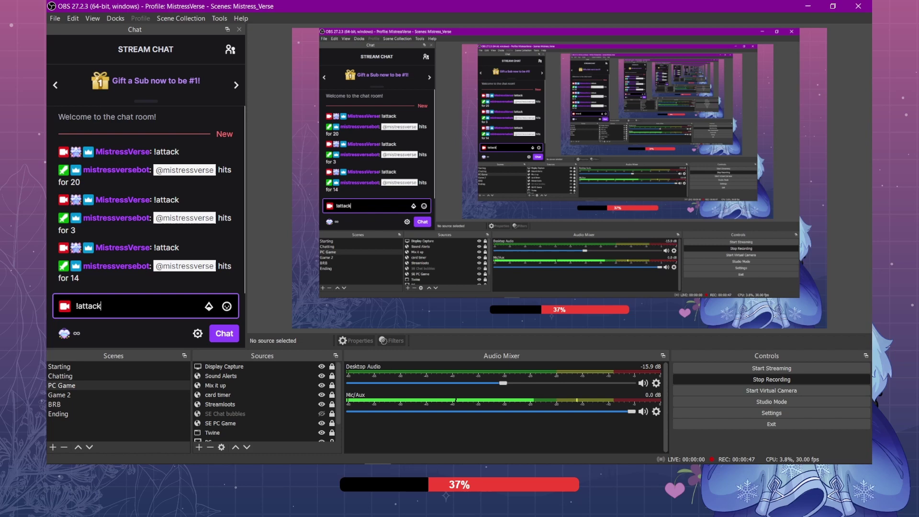
key(Return)
text(!a)
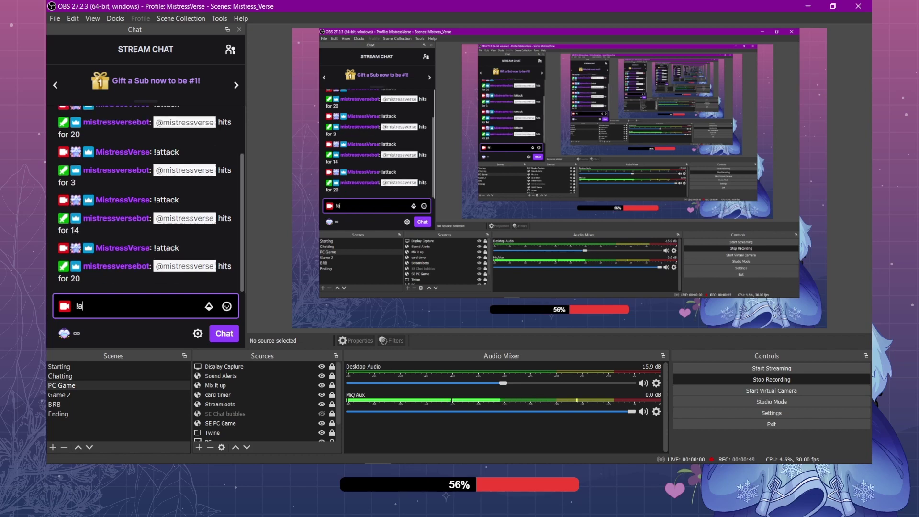
text(ttack)
key(Return)
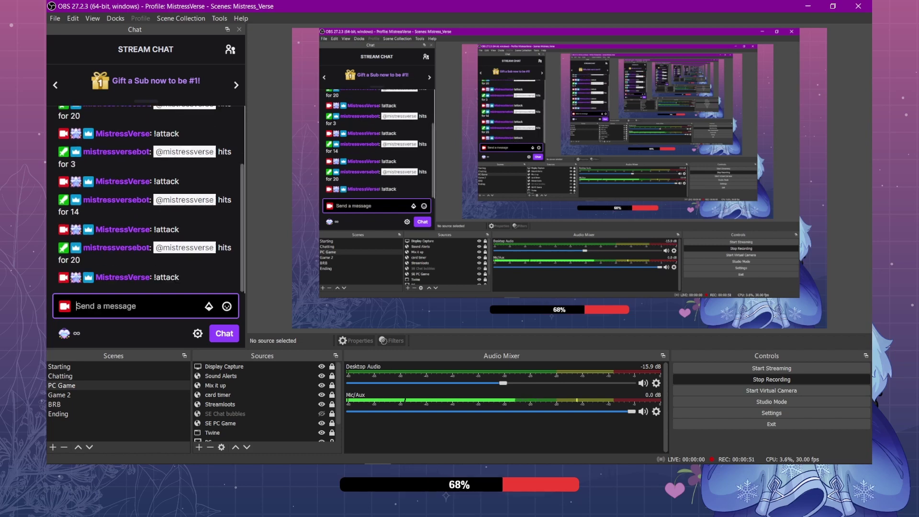
text(!attack)
key(Return)
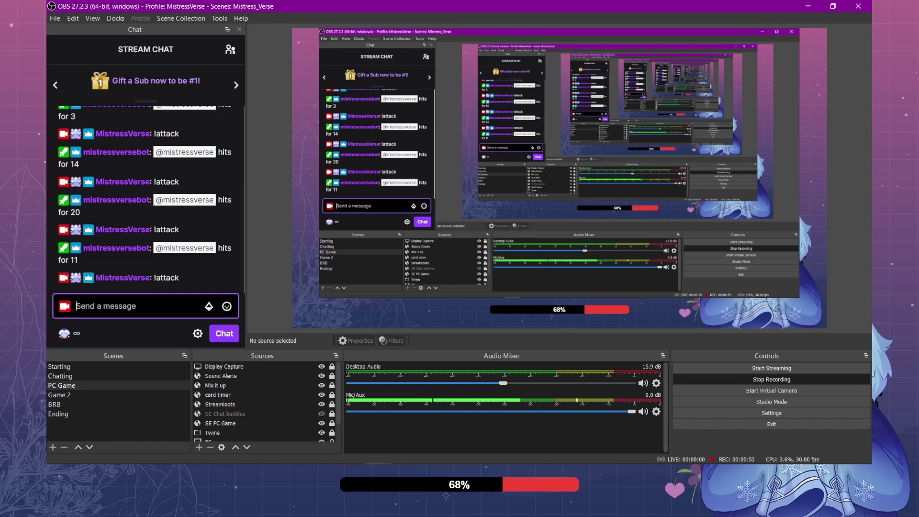
text(!at)
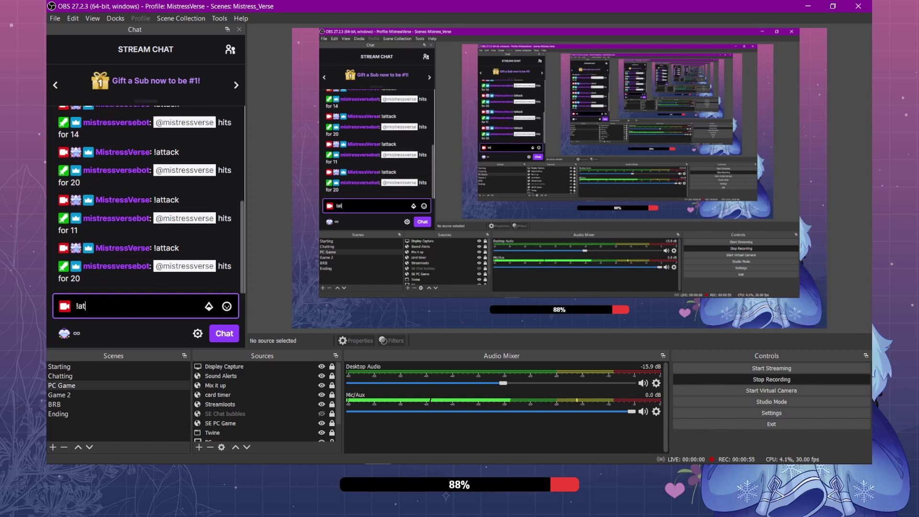
text(tack)
key(Return)
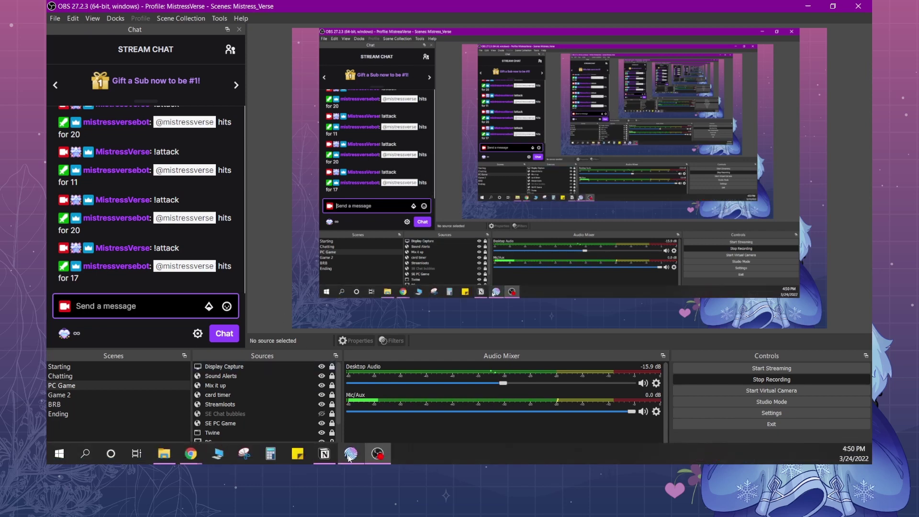
- Switch to Mix It Up and go to its Commands page
click(350, 459)
click(66, 30)
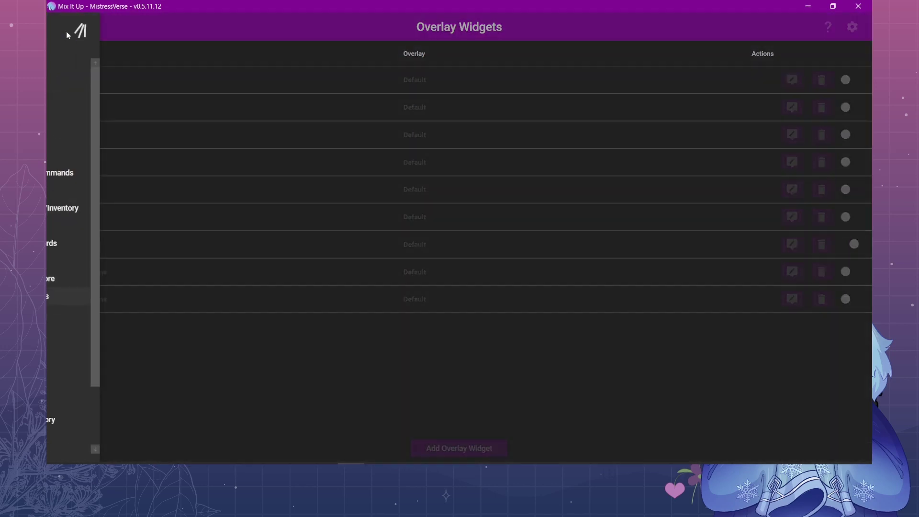
click(80, 64)
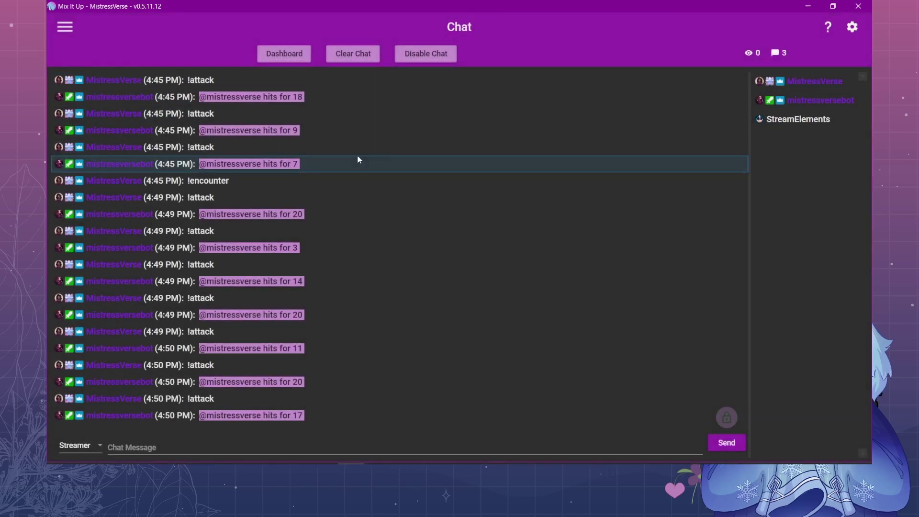
click(65, 28)
click(98, 100)
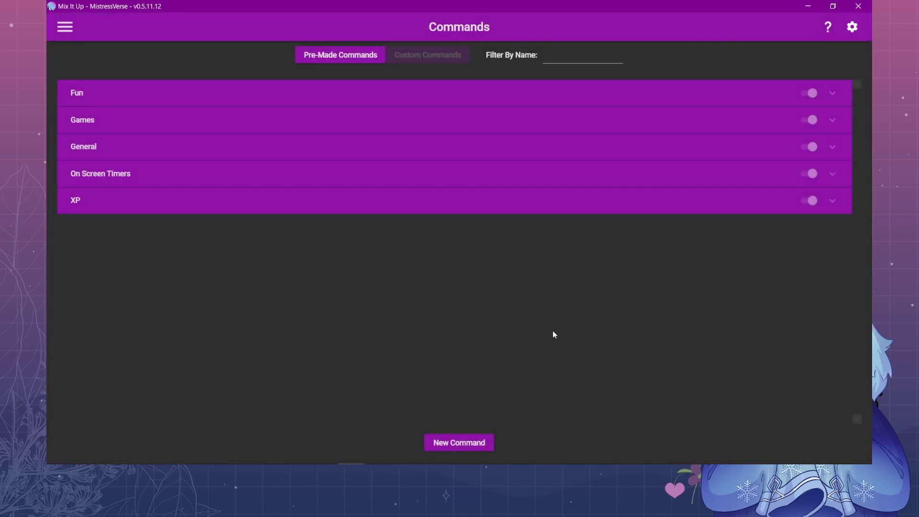
- Expand the Games group and open the Attack command for editing
click(433, 124)
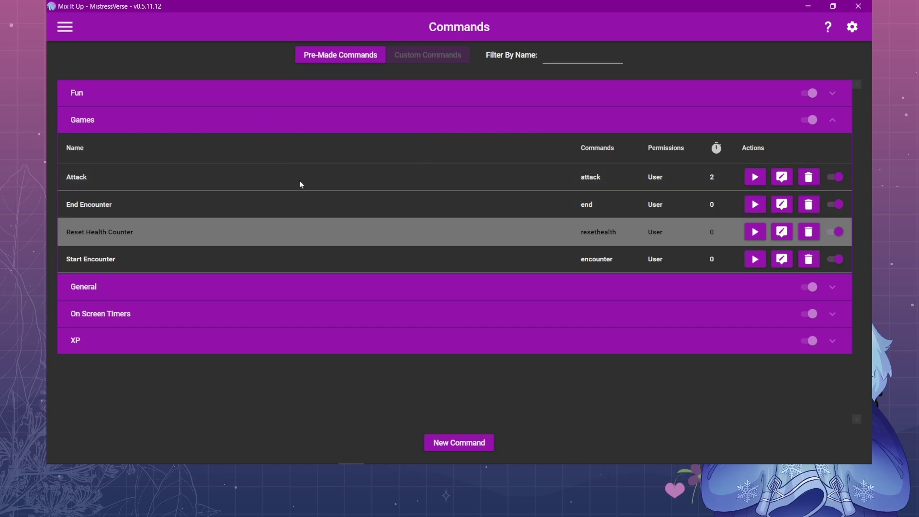
click(335, 176)
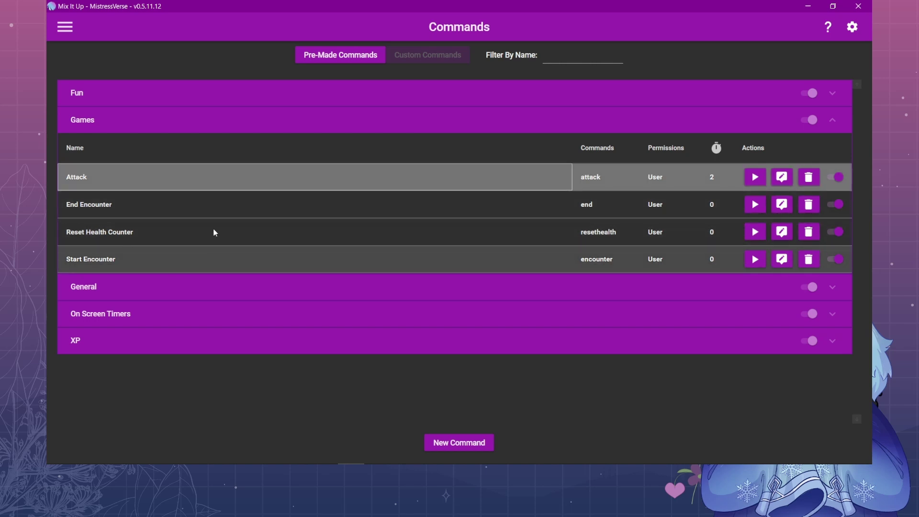
click(787, 180)
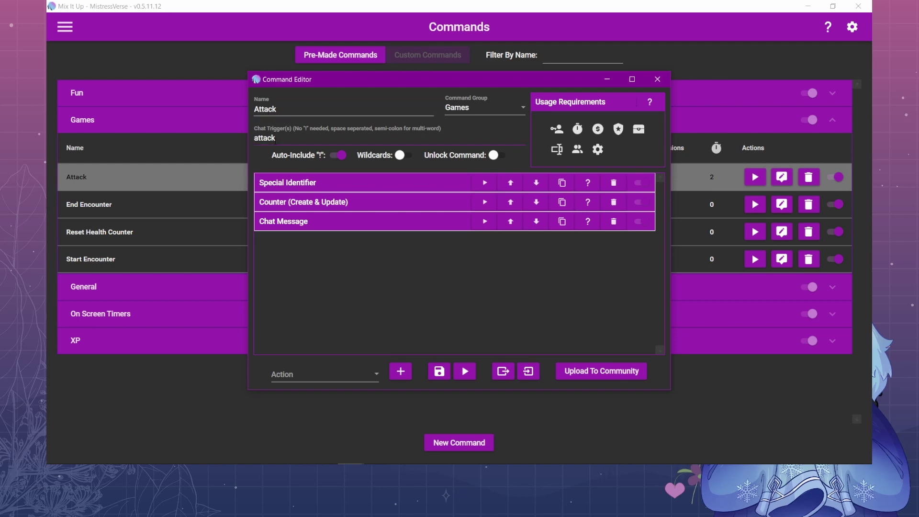
double_click(277, 139)
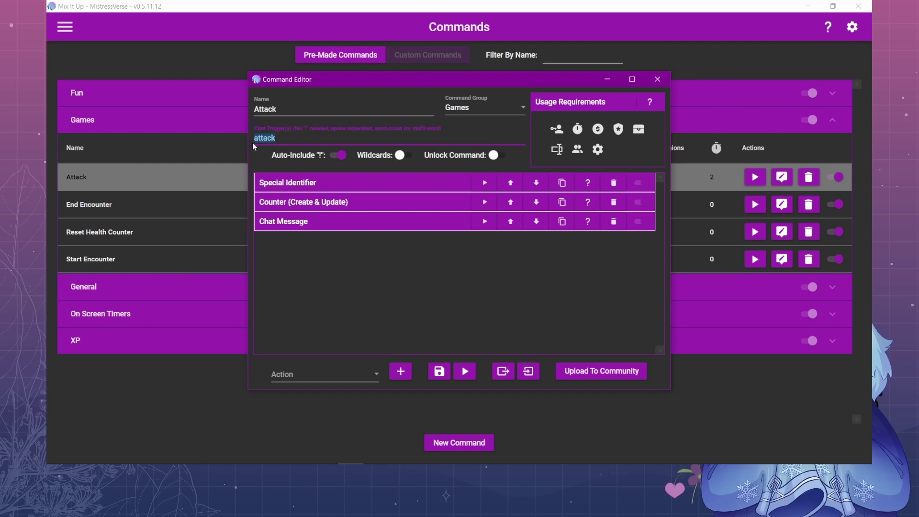
click(278, 139)
click(557, 130)
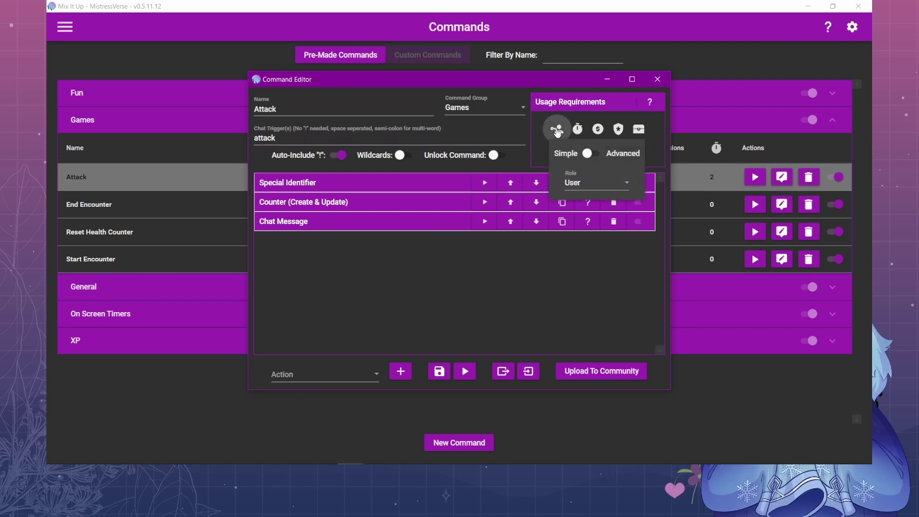
click(576, 185)
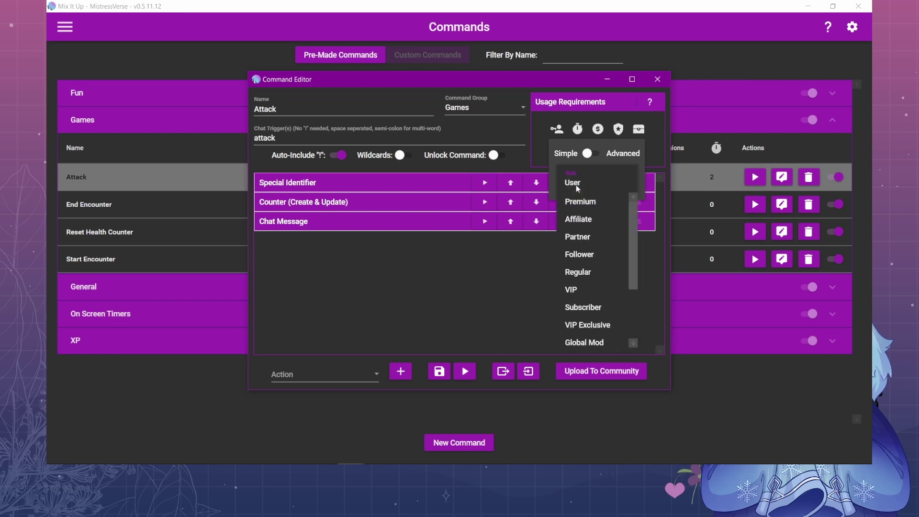
scroll(576, 185, down, 2)
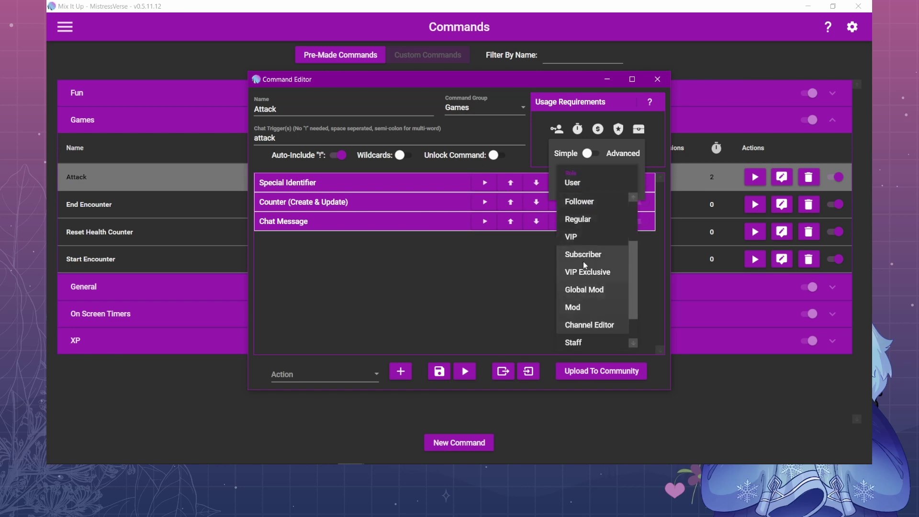
click(573, 177)
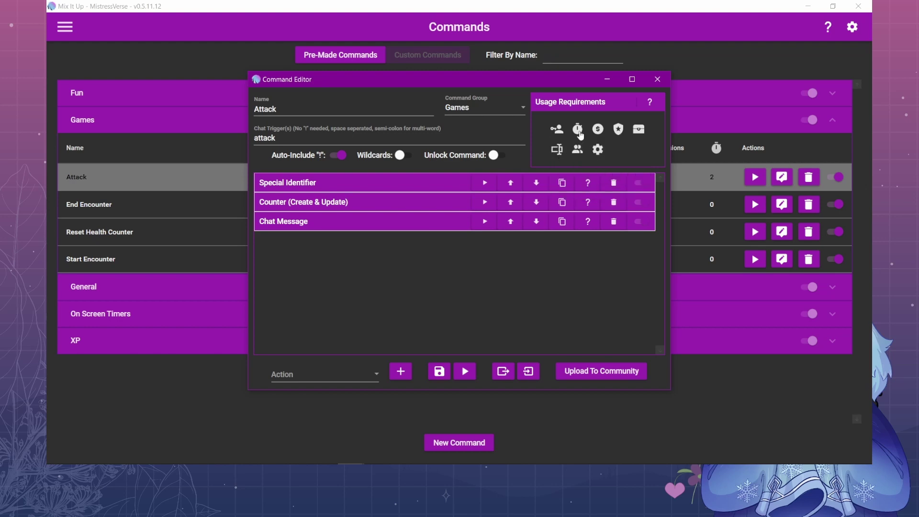
mouse_move(580, 135)
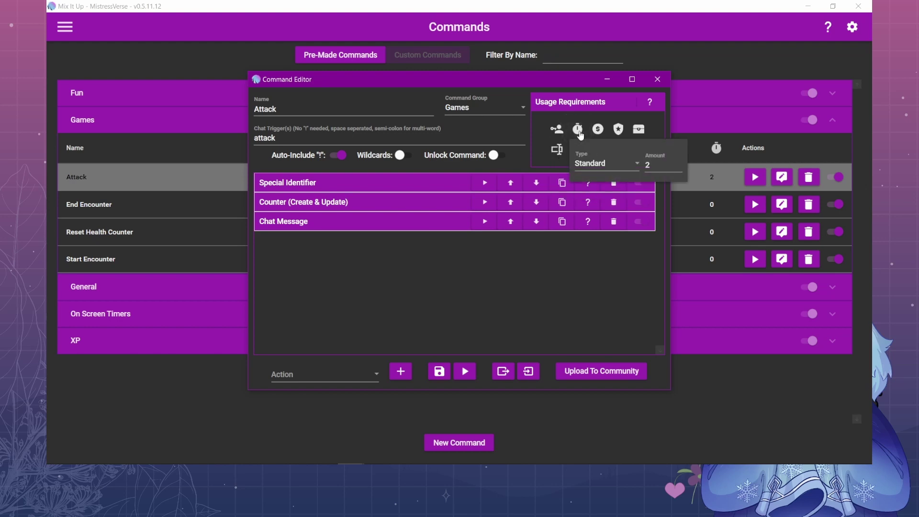
click(581, 136)
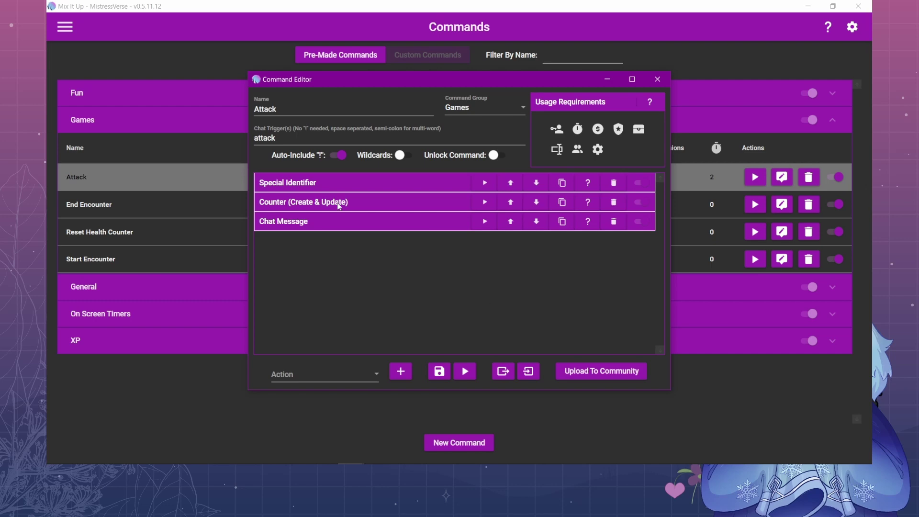
- Inspect the rollresult = $randomnumber20 identifier, then expand the Counter (Create & Update) action
click(337, 182)
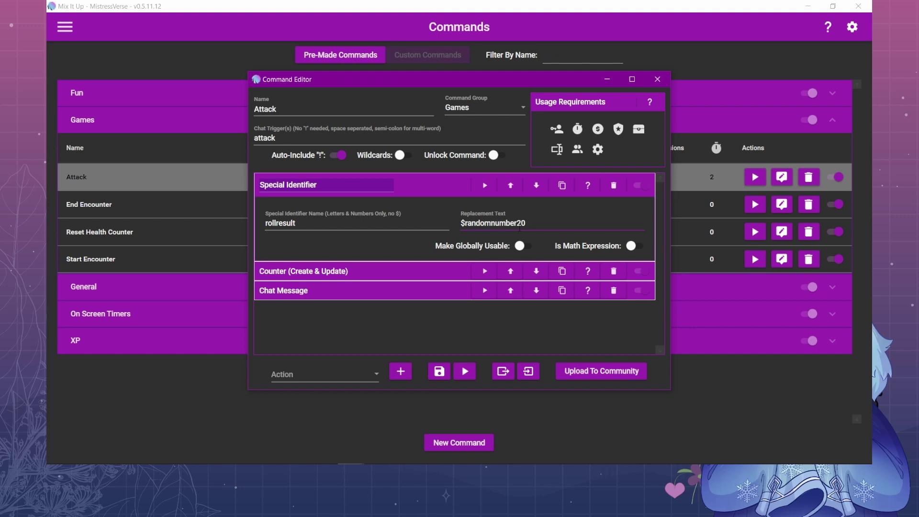
drag(517, 223, 533, 225)
click(533, 225)
drag(297, 223, 262, 224)
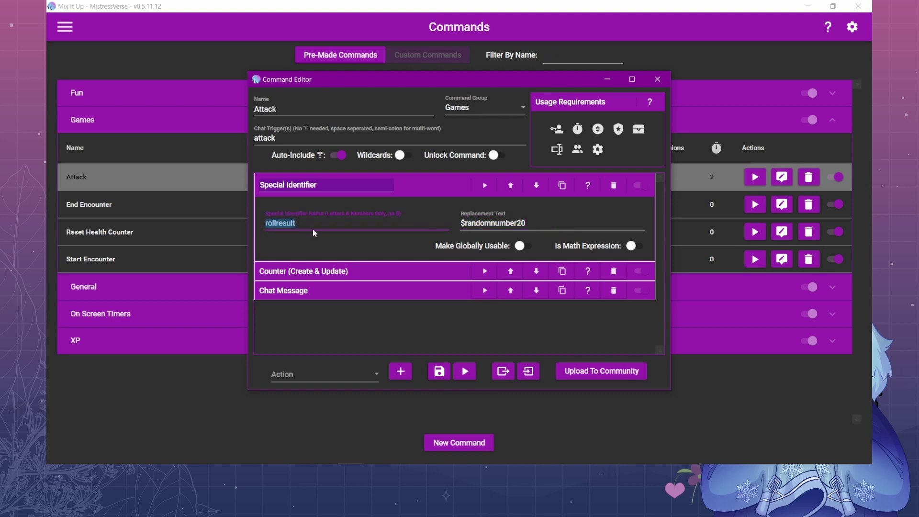
click(431, 185)
click(425, 204)
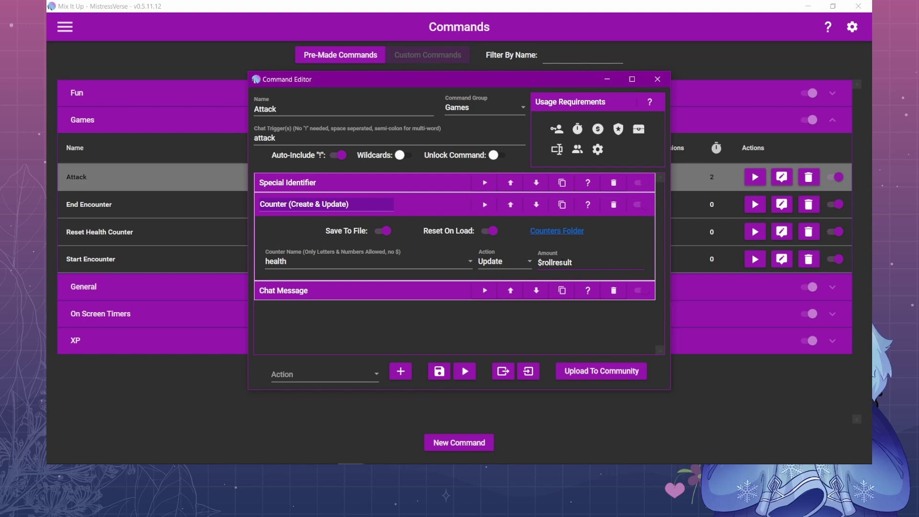
- Review the rollresult roll, health counter update and hit chat message, then close the Attack editor
click(412, 182)
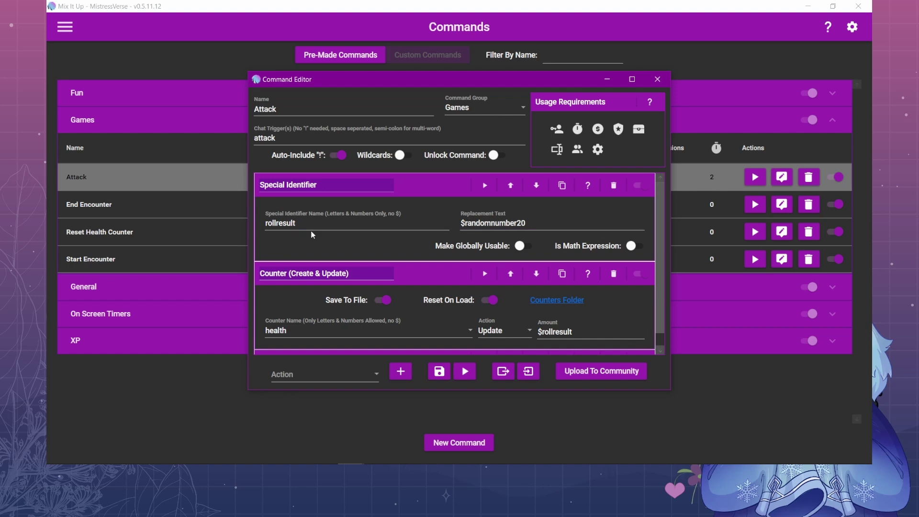
click(399, 185)
click(427, 207)
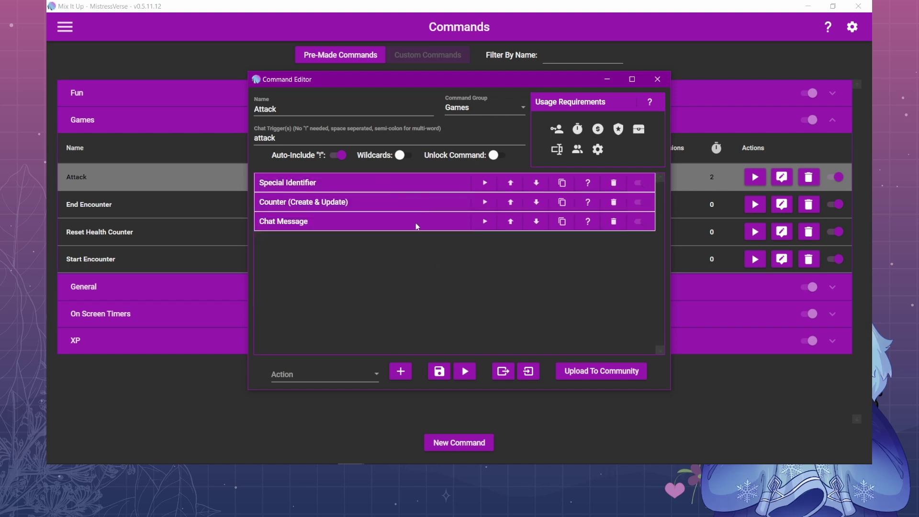
click(415, 224)
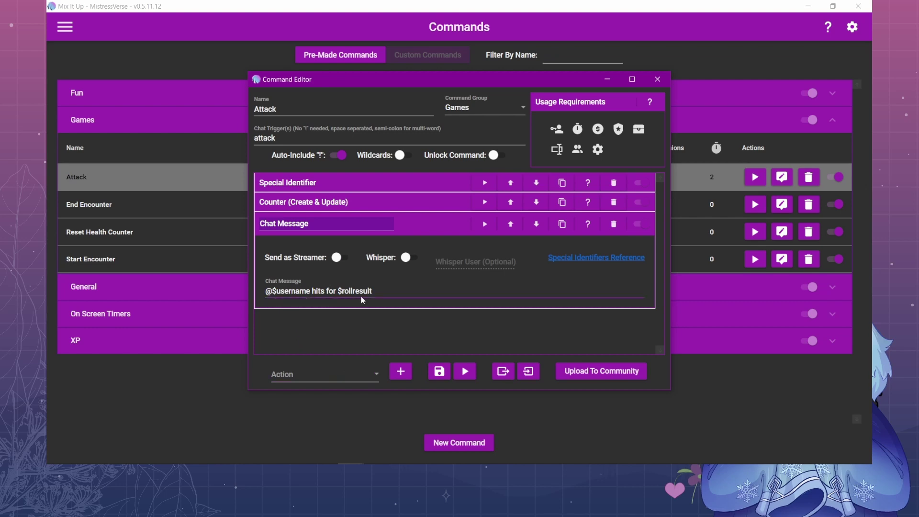
click(410, 233)
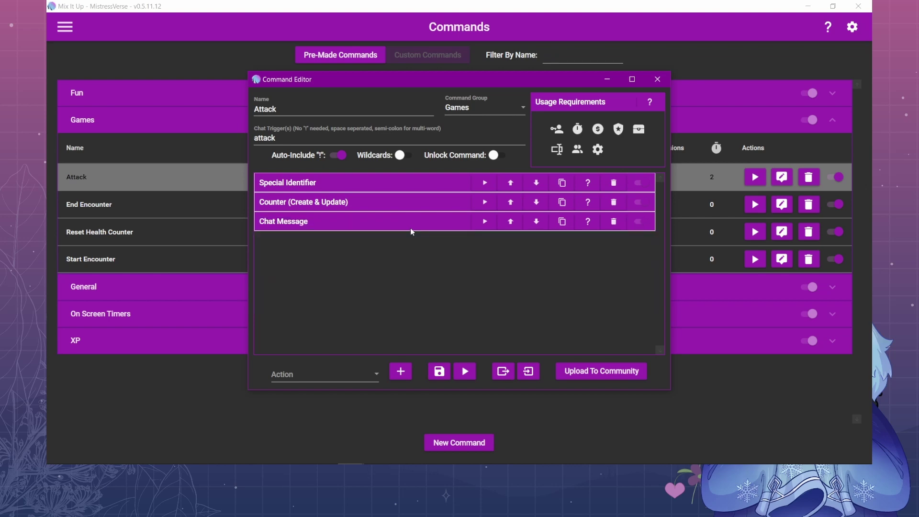
click(658, 79)
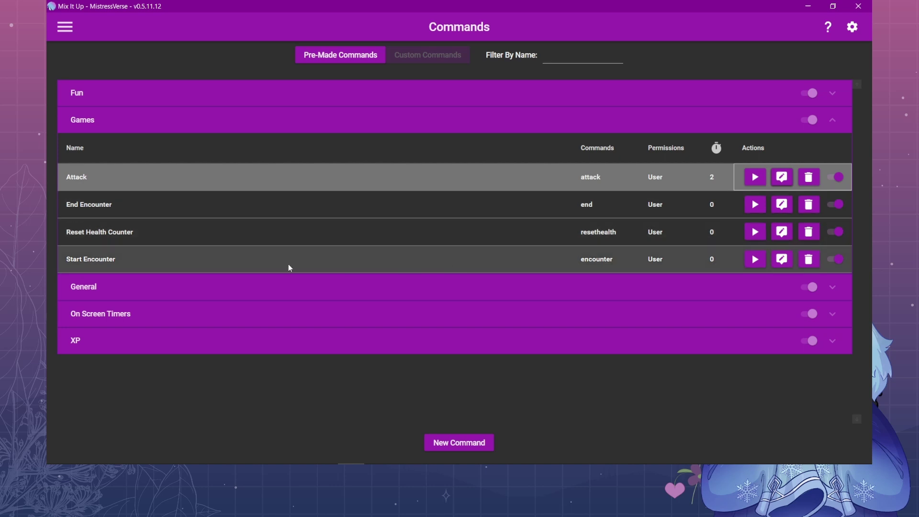
click(780, 259)
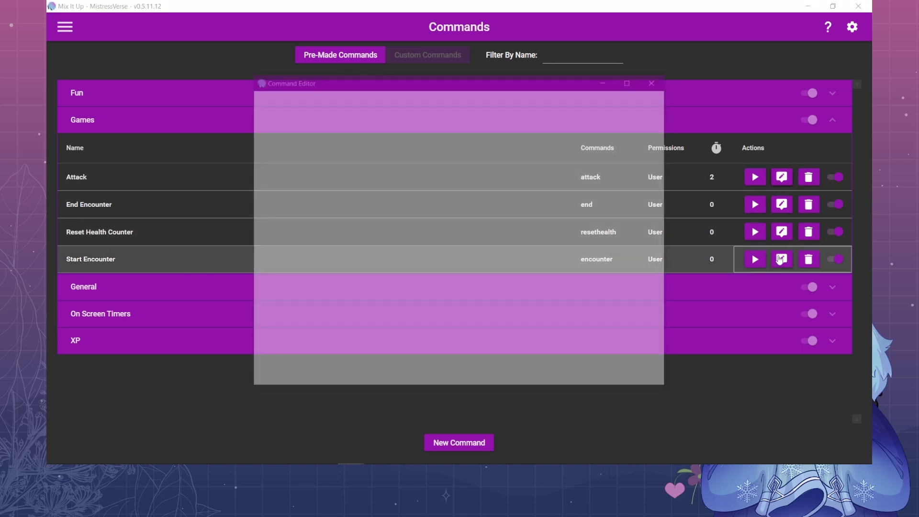
click(439, 182)
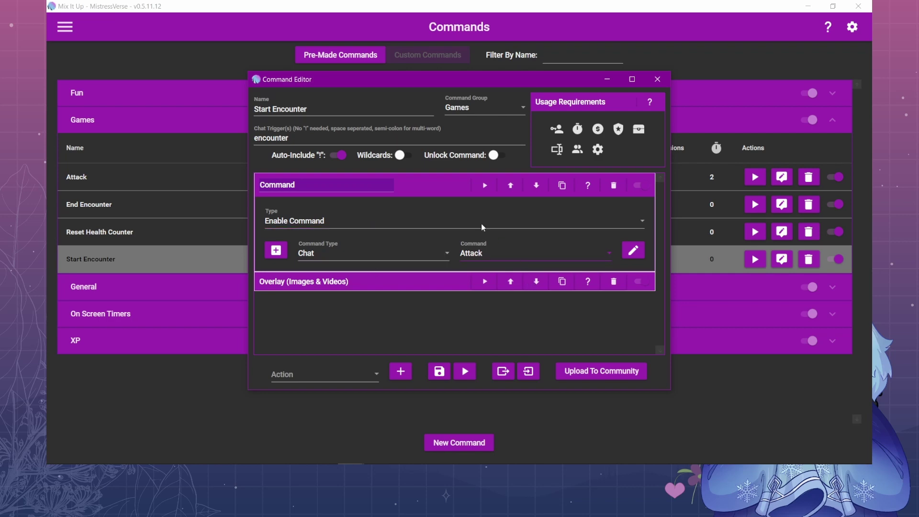
click(424, 185)
click(415, 205)
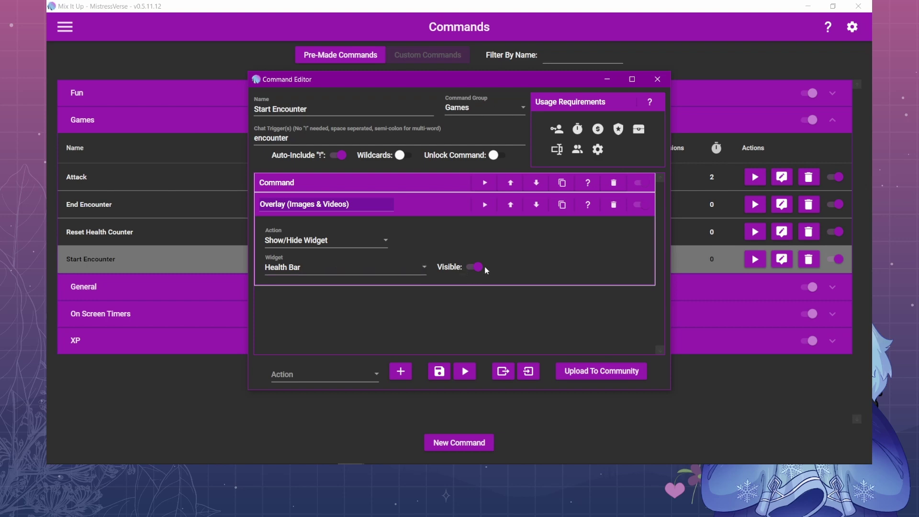
click(429, 205)
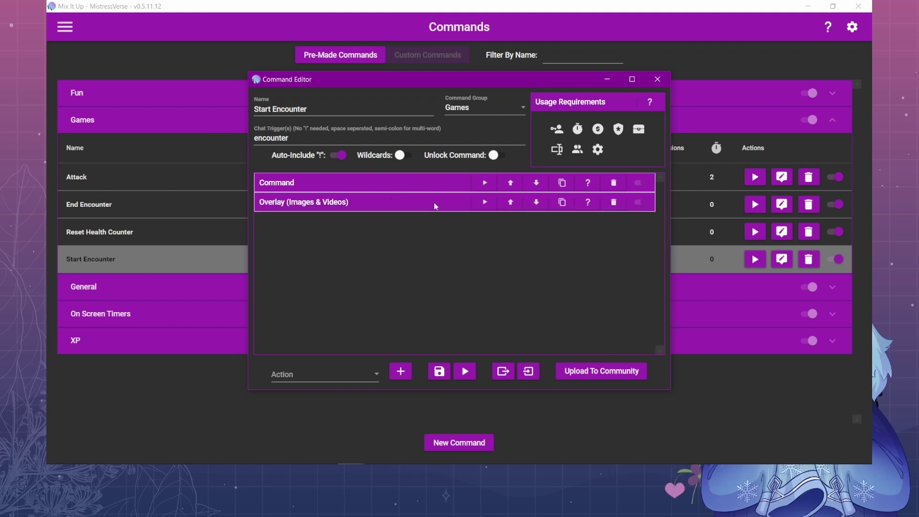
click(658, 82)
click(782, 208)
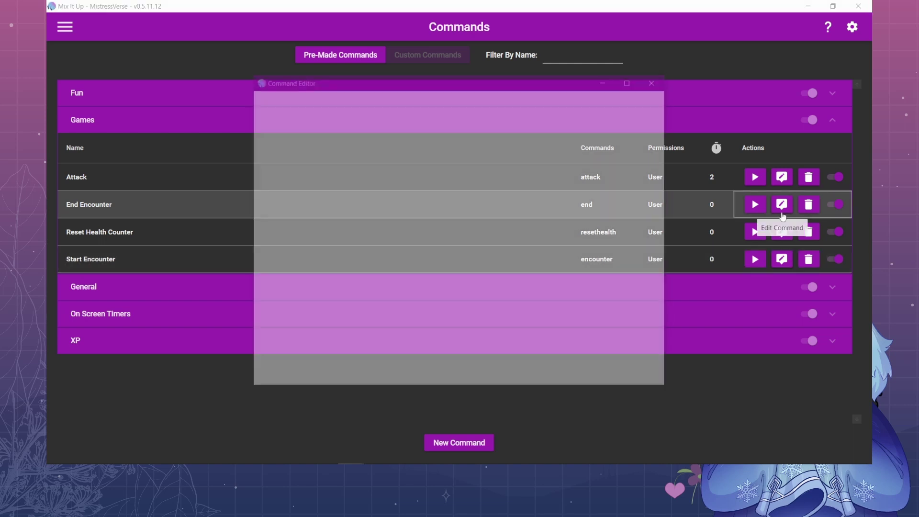
click(410, 186)
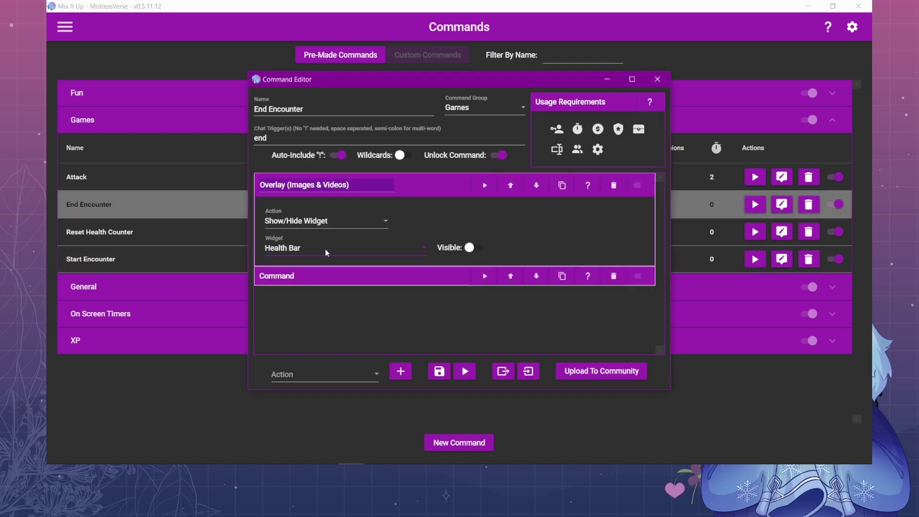
click(422, 193)
click(417, 205)
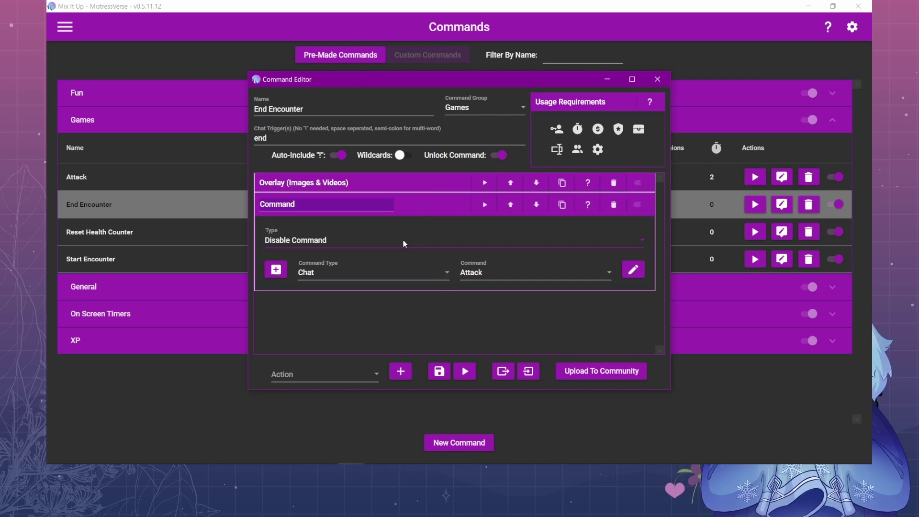
click(433, 206)
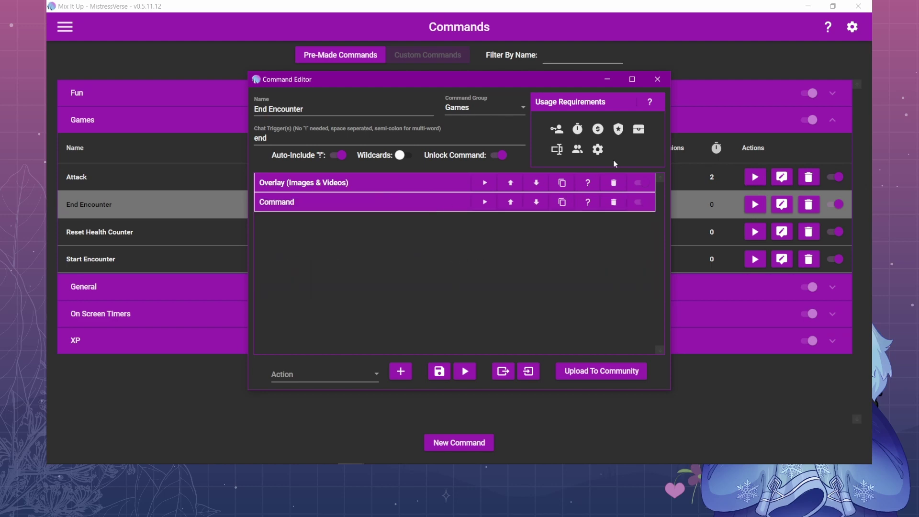
click(658, 79)
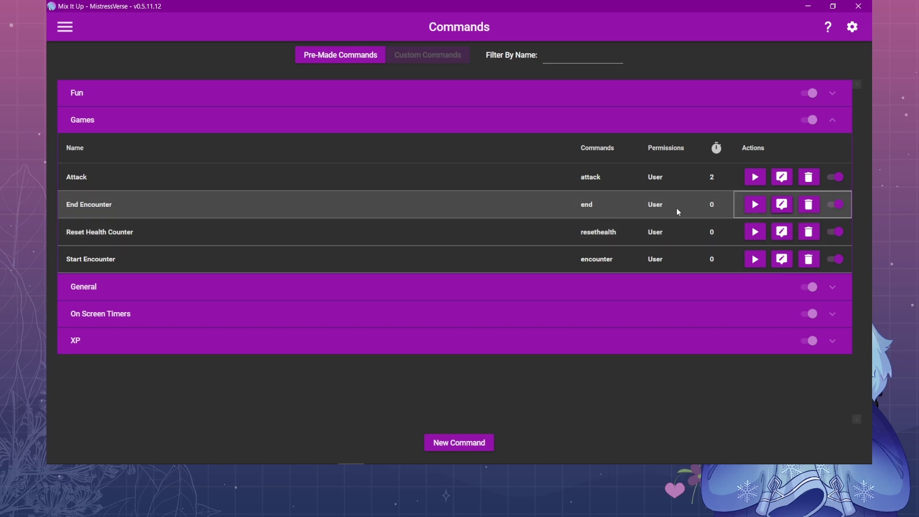
- Inspect Reset Health Counter's counter reset action, close its editor and collapse the Games group
click(781, 235)
click(383, 186)
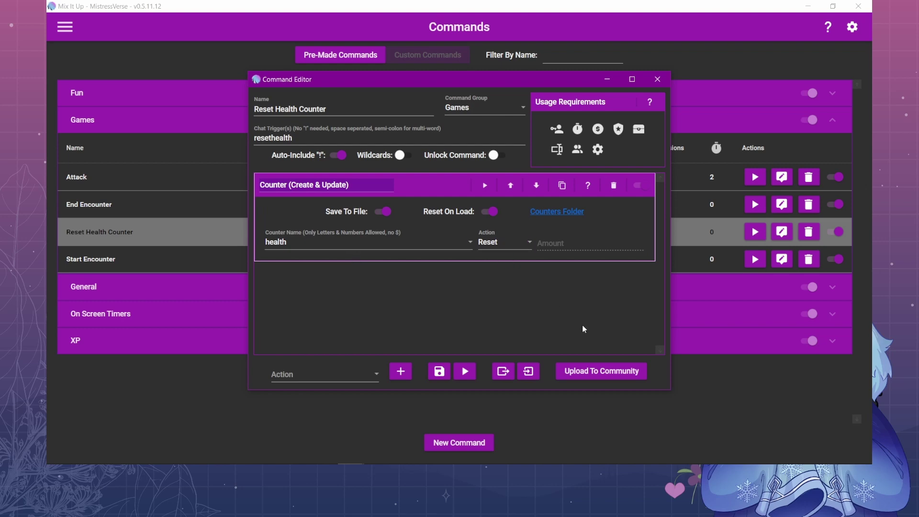
click(657, 79)
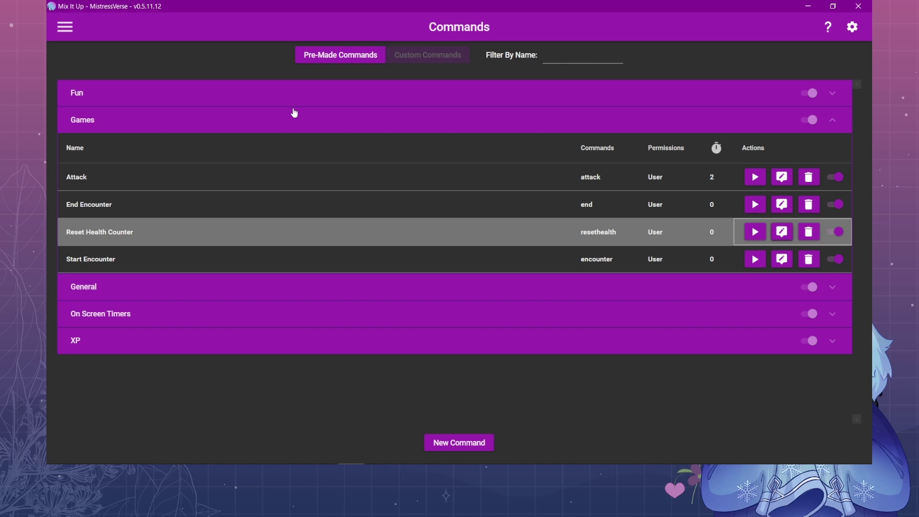
click(180, 131)
- Go to Overlay Widgets, preview the new-widget type list, then cancel the new widget
click(71, 25)
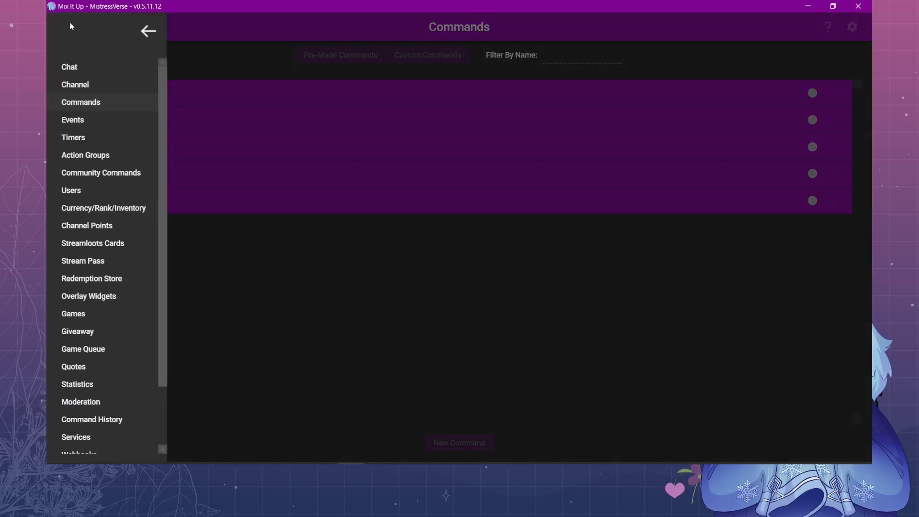
click(121, 297)
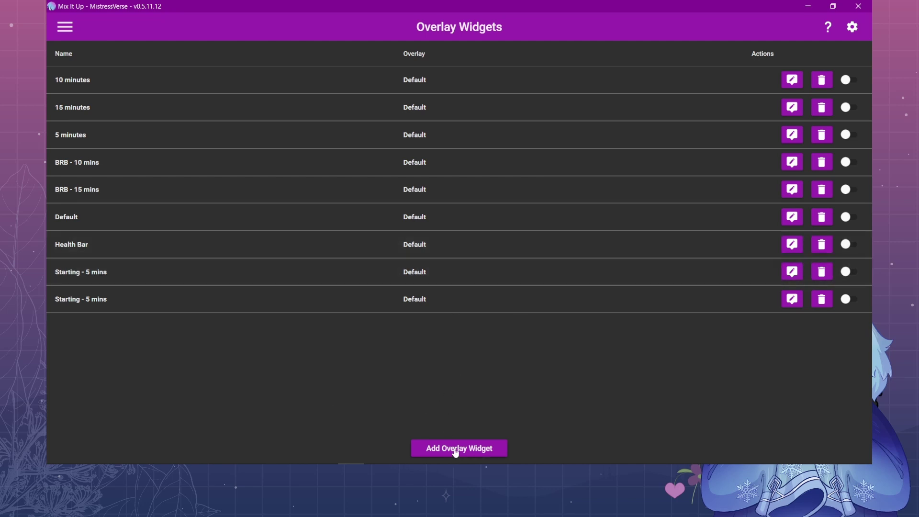
click(456, 450)
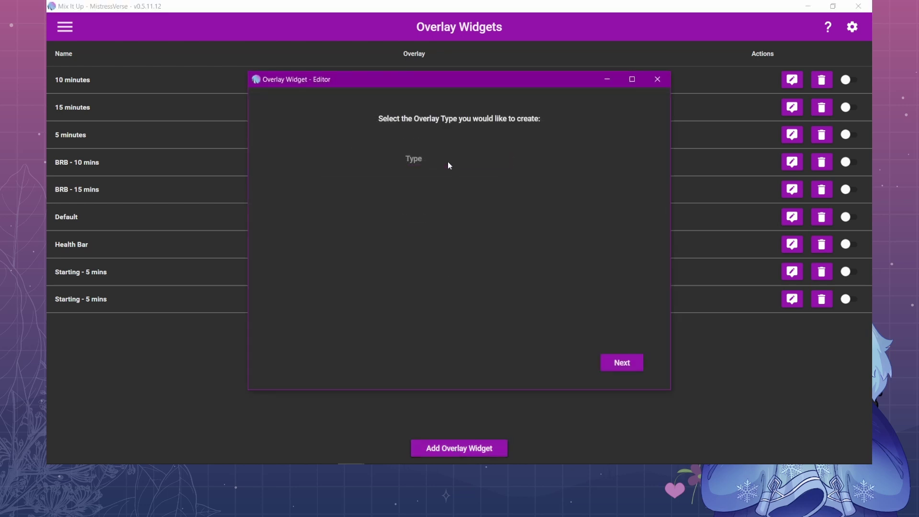
click(447, 162)
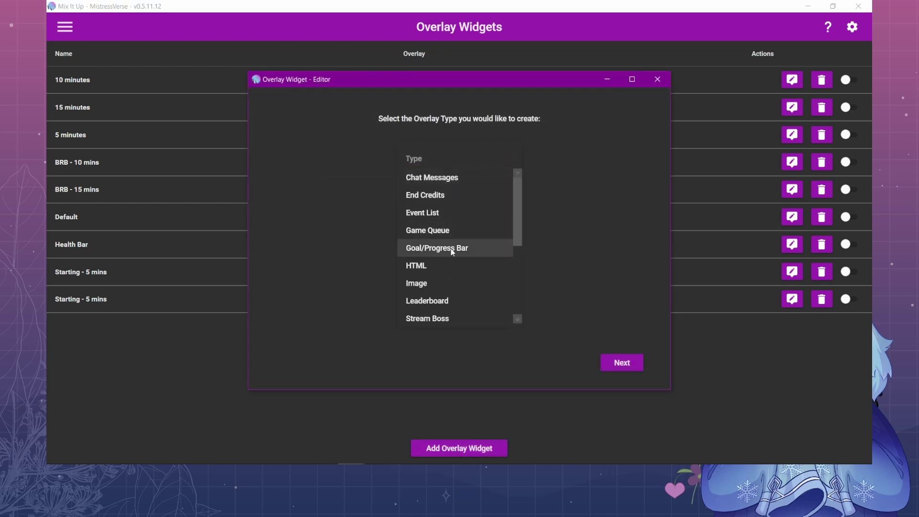
key(Escape)
click(657, 79)
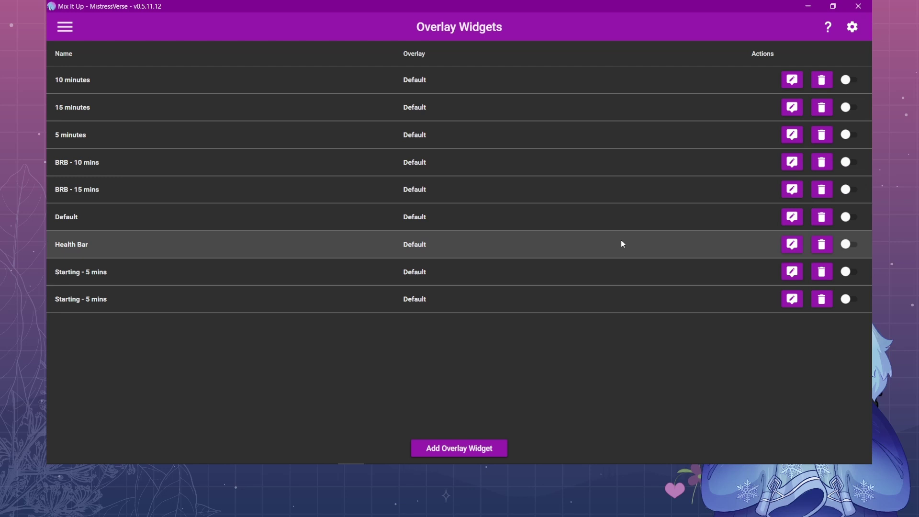
- Open the Health Bar widget and confirm Custom goal type, $health starting amount and goal 100
click(792, 244)
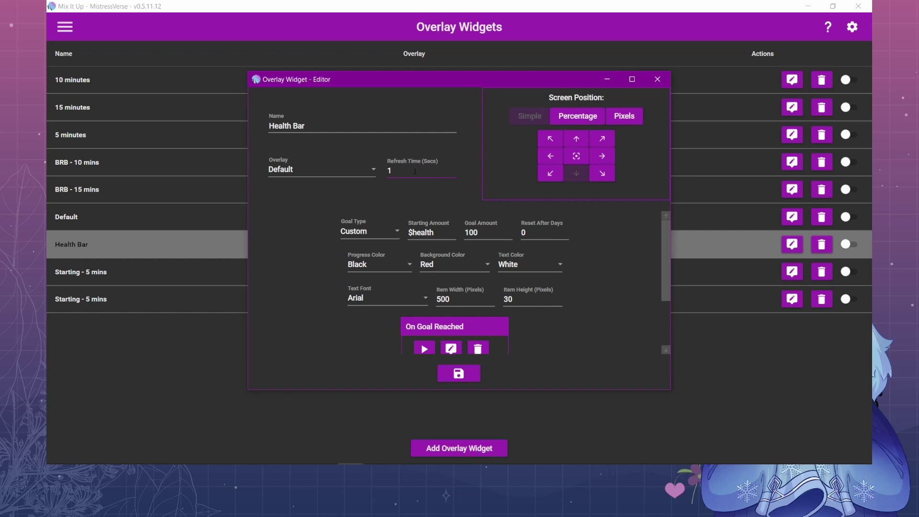
click(368, 235)
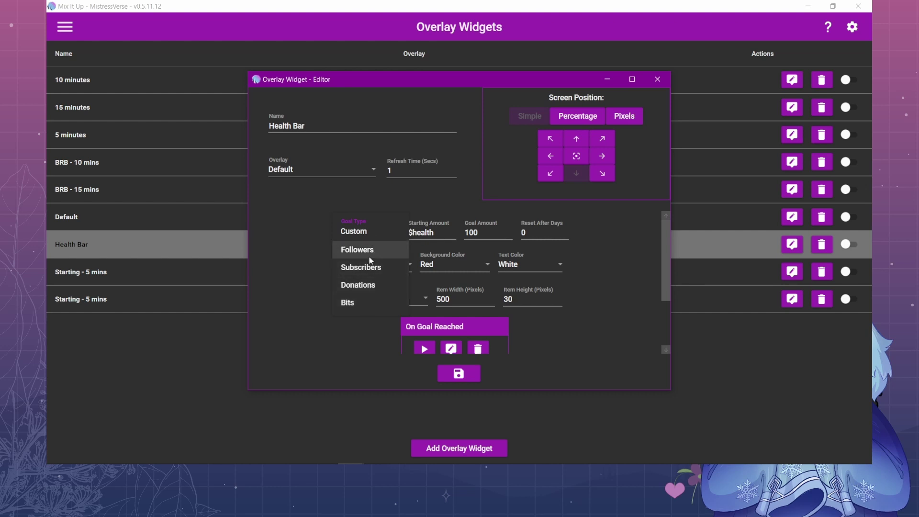
click(362, 197)
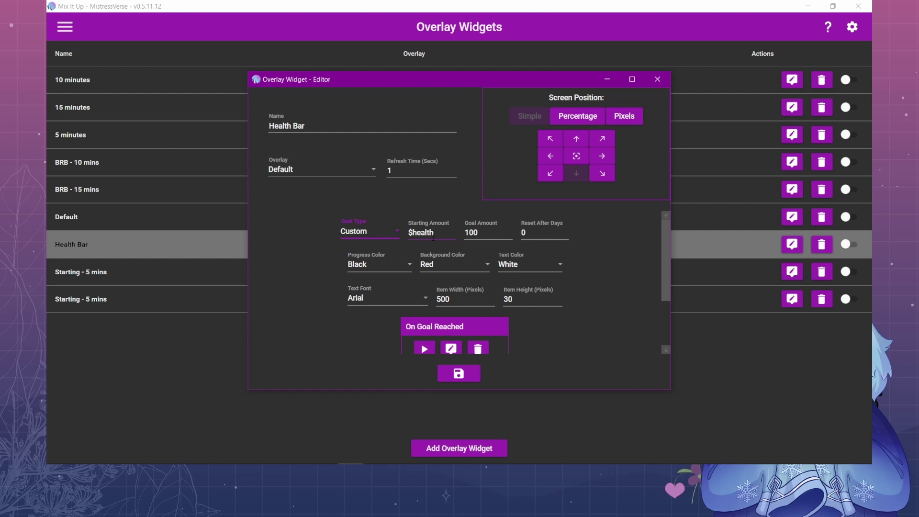
click(410, 233)
click(481, 242)
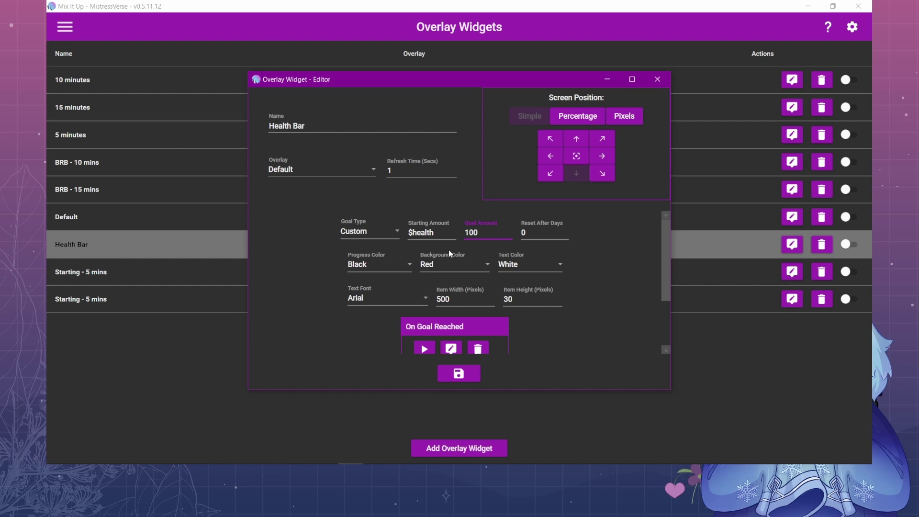
click(328, 274)
scroll(306, 276, down, 1)
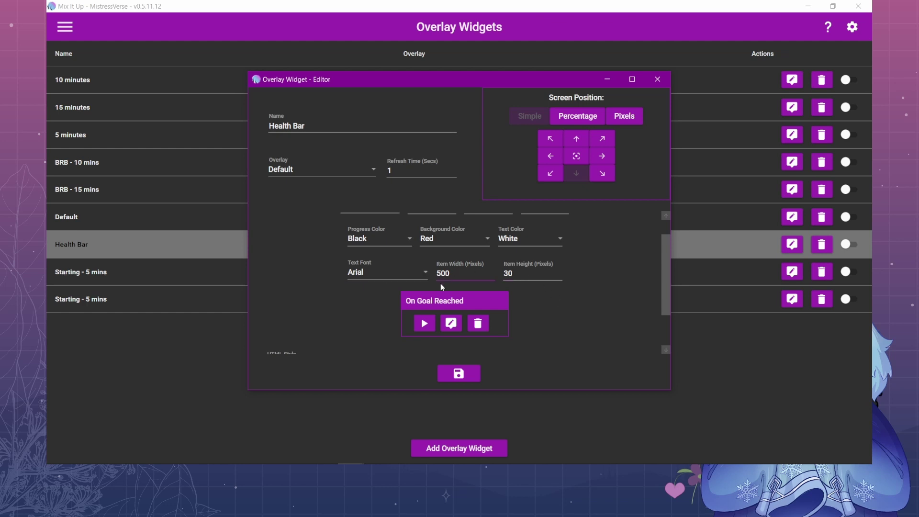
scroll(617, 277, down, 2)
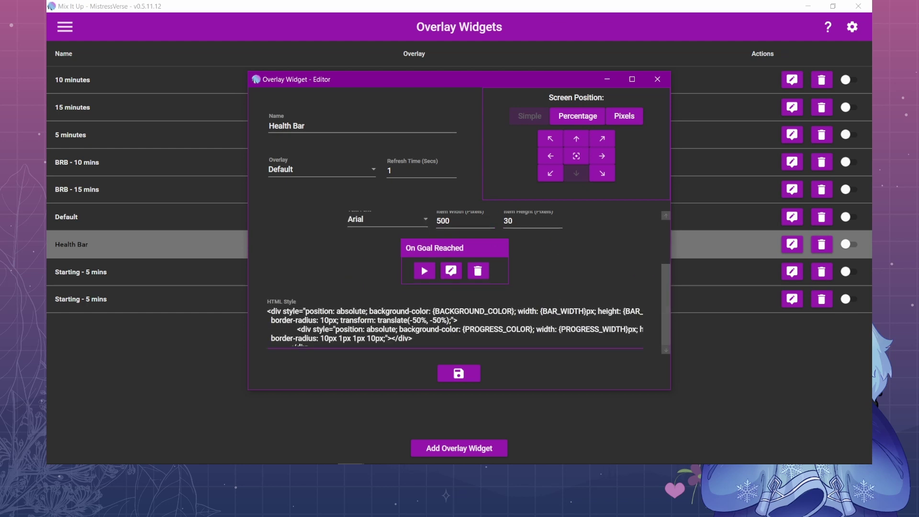
click(419, 335)
drag(271, 321, 337, 320)
click(391, 340)
scroll(381, 340, down, 1)
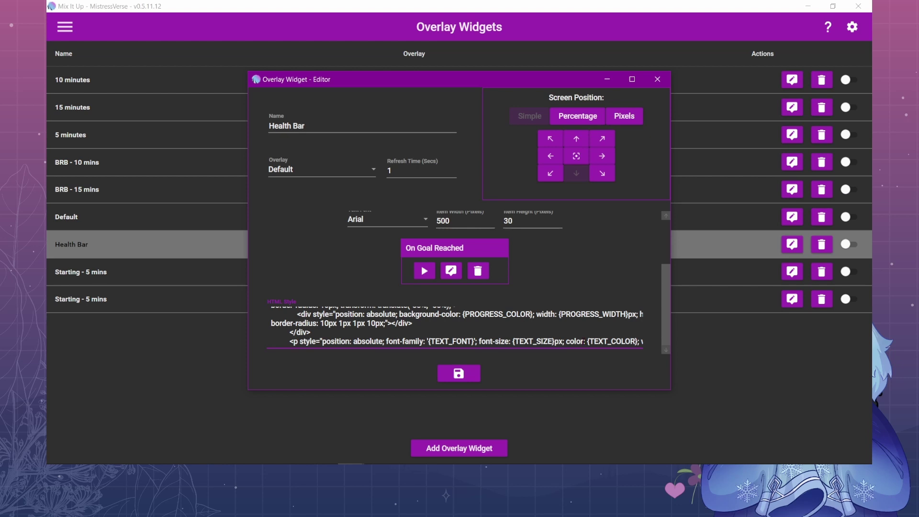
click(561, 253)
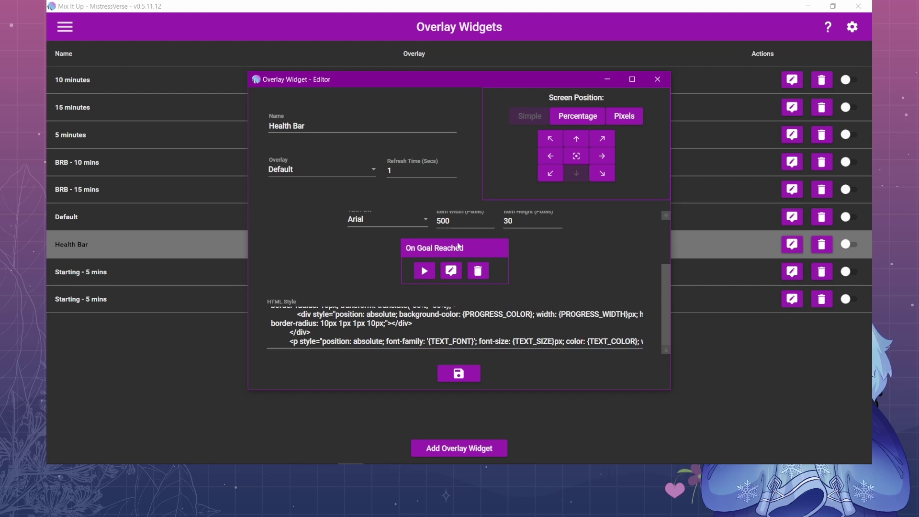
- Open the Goal Reached command and review its health counter and widget show/hide actions
click(451, 271)
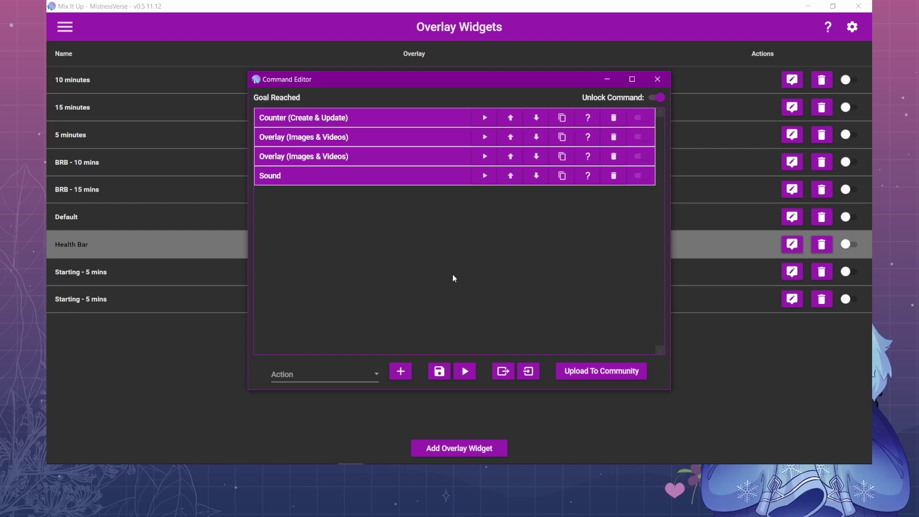
click(384, 117)
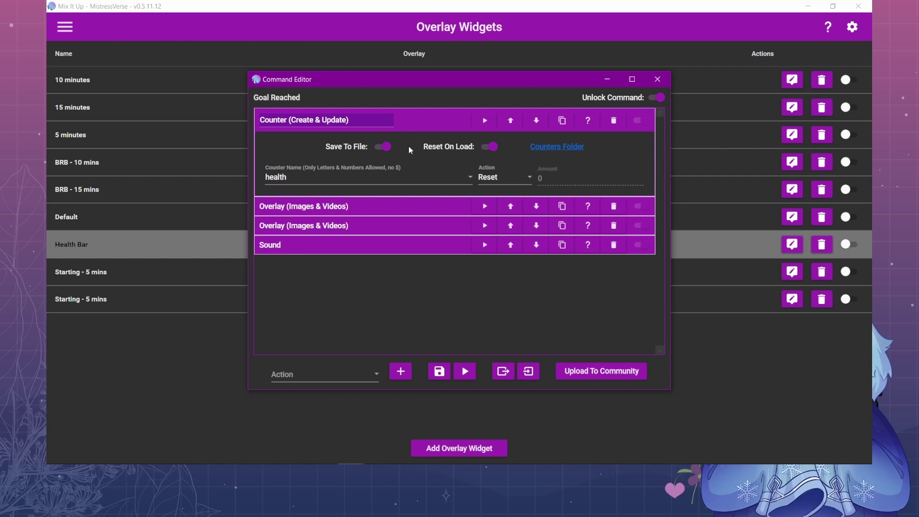
click(450, 126)
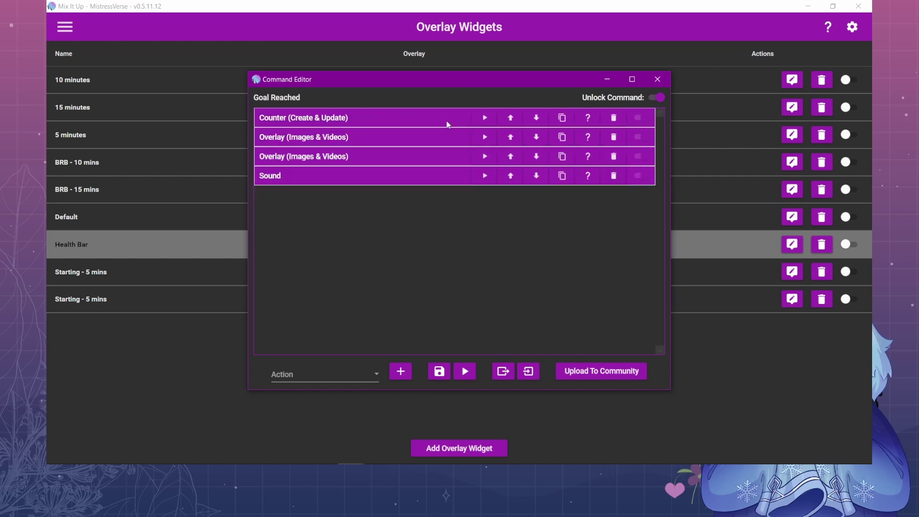
click(442, 137)
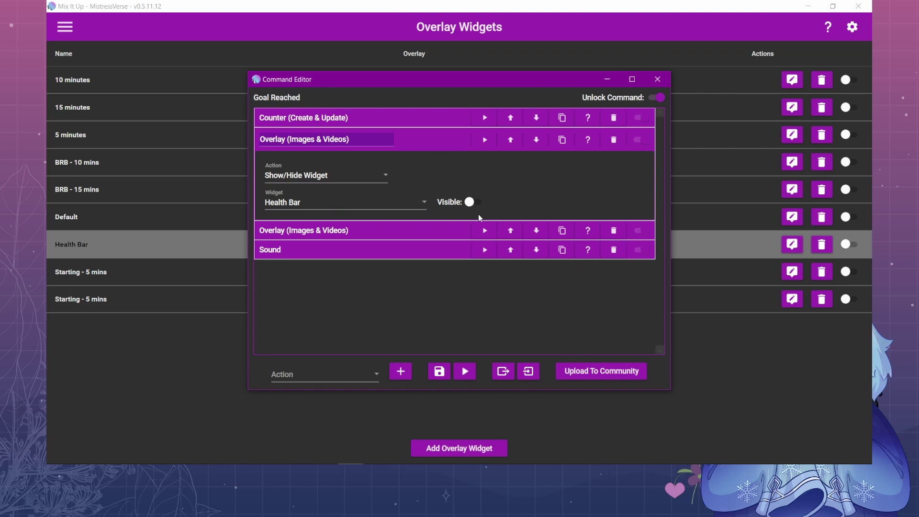
click(448, 140)
- Review the VICTORY! text overlay action and the victory sound action
click(444, 159)
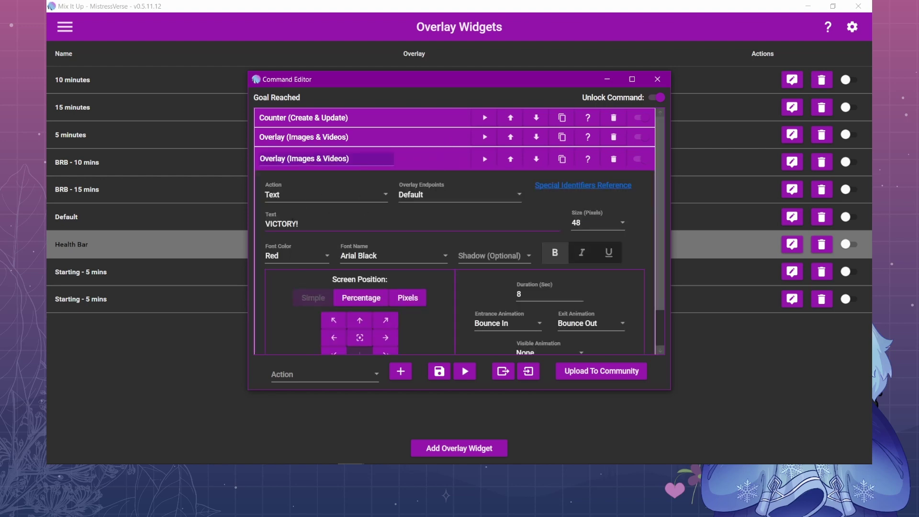
click(290, 224)
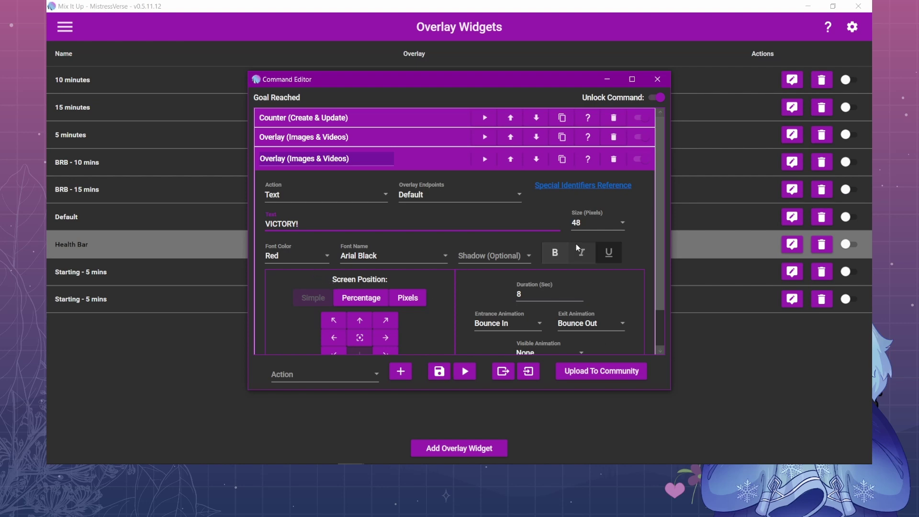
scroll(576, 245, down, 1)
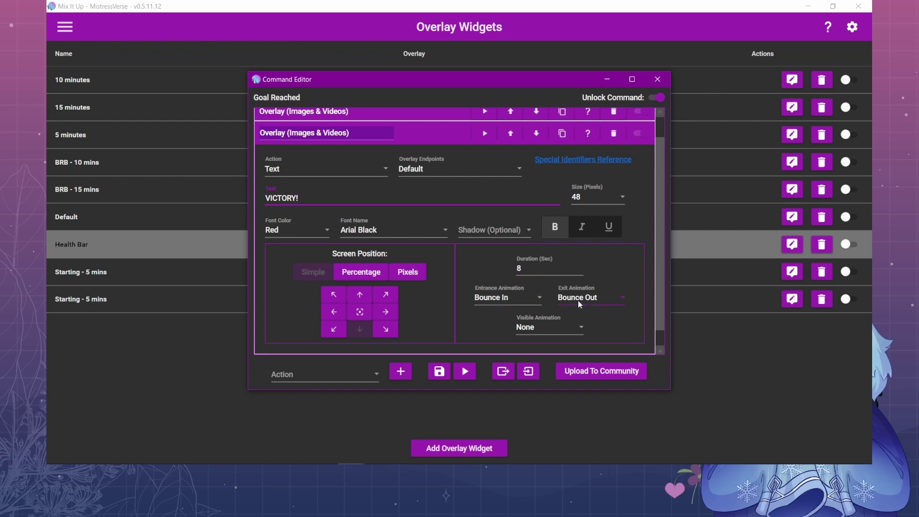
click(429, 133)
click(424, 178)
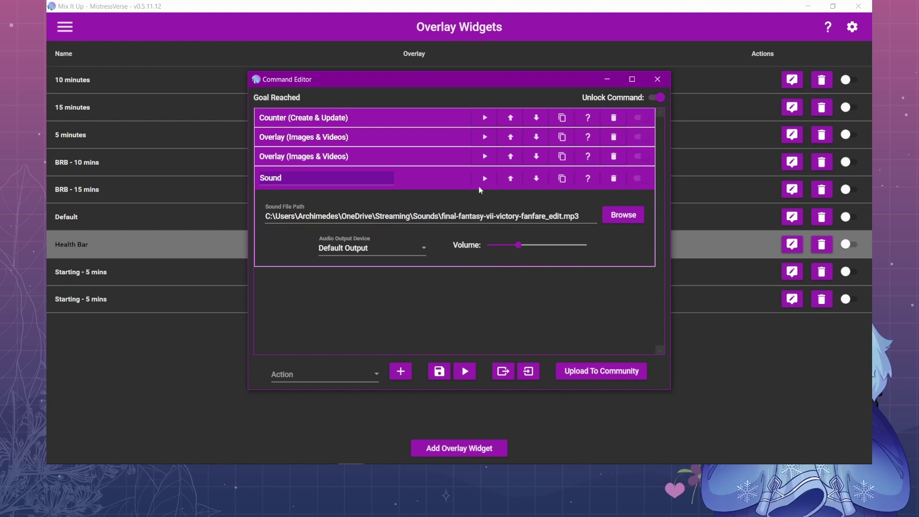
click(430, 186)
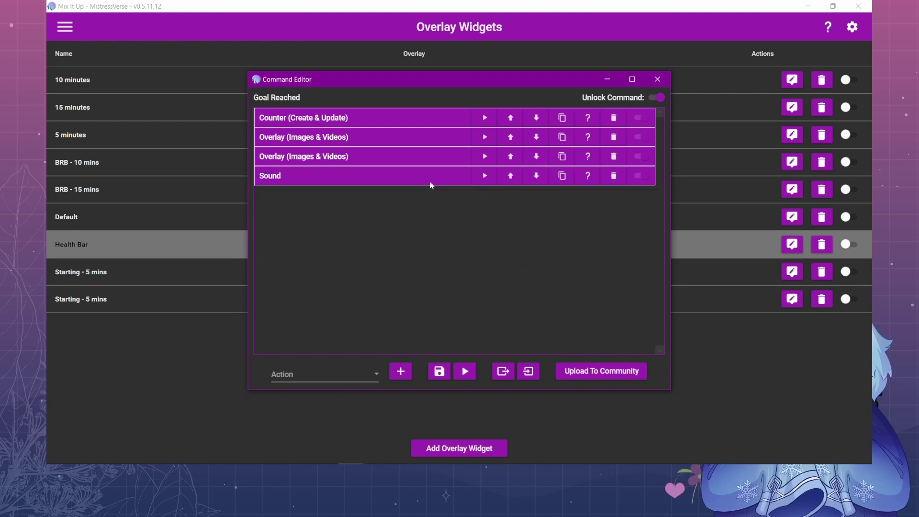
- Save the Goal Reached command and the Health Bar widget, then close the widget editor
click(440, 373)
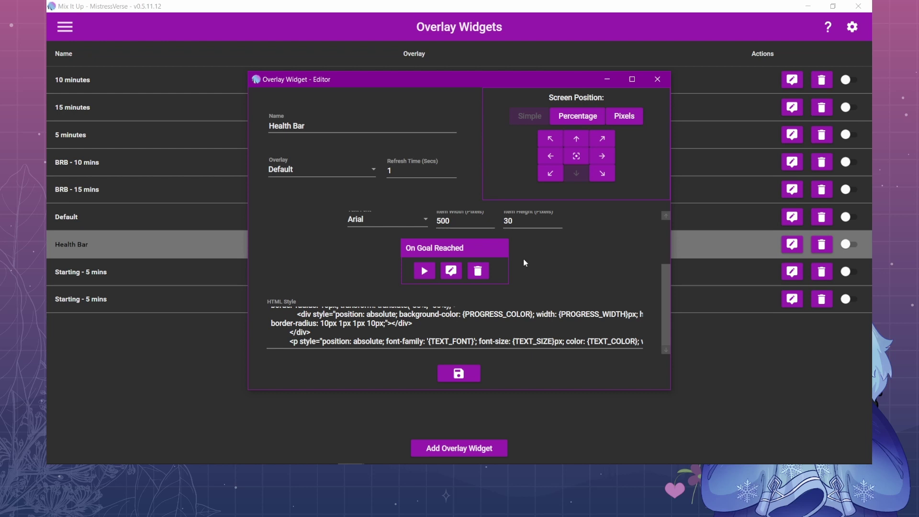
click(458, 374)
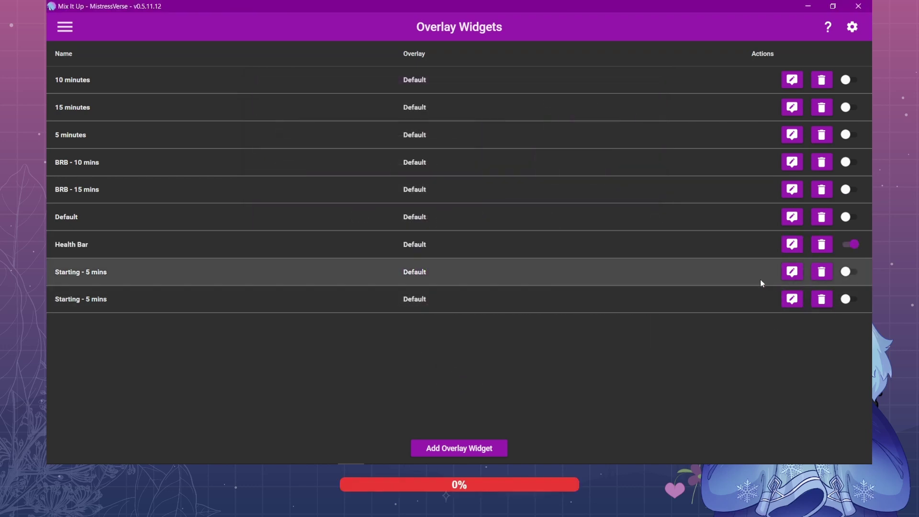
click(792, 244)
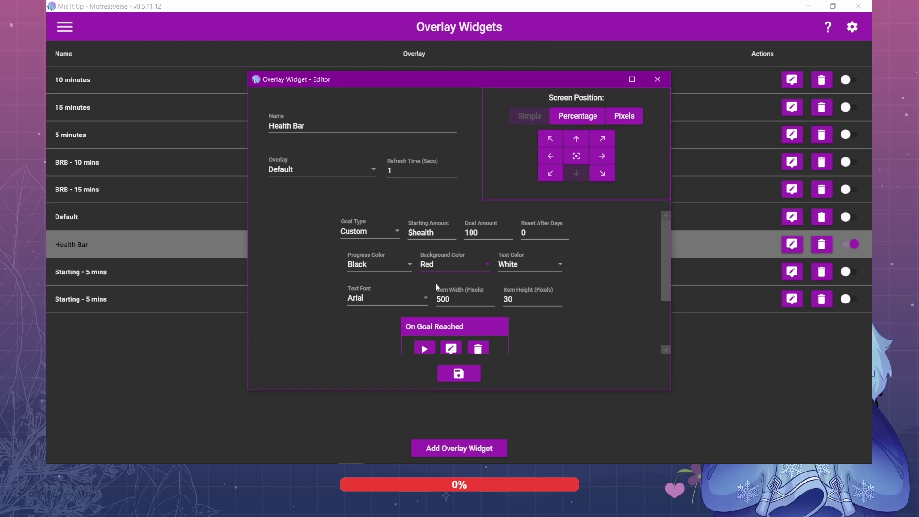
click(458, 374)
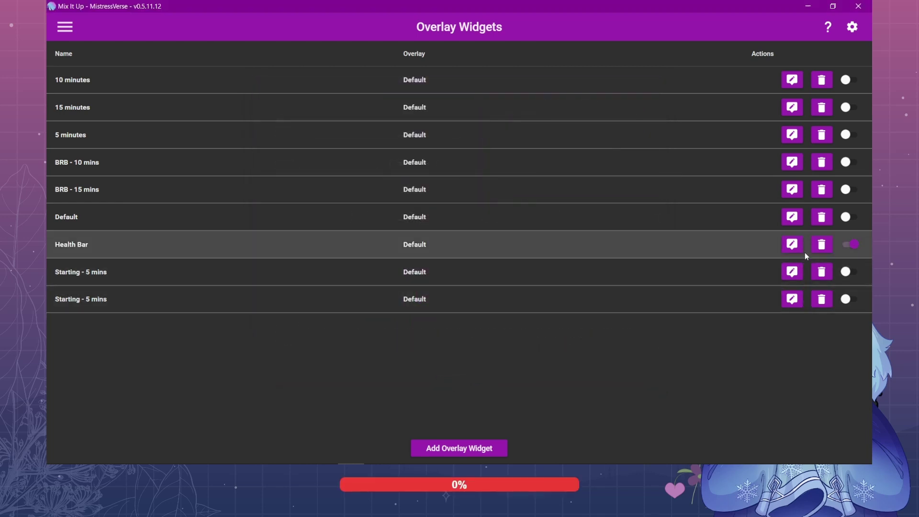
click(792, 244)
scroll(612, 316, down, 1)
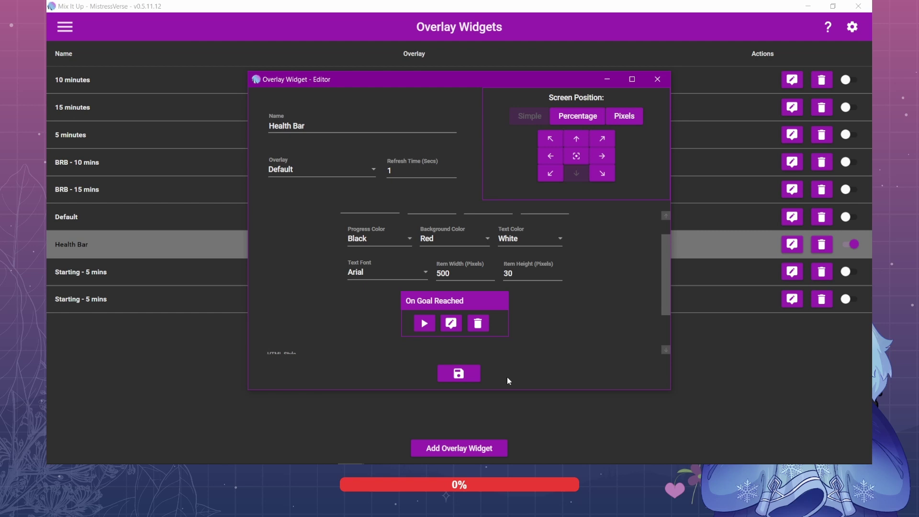
click(658, 85)
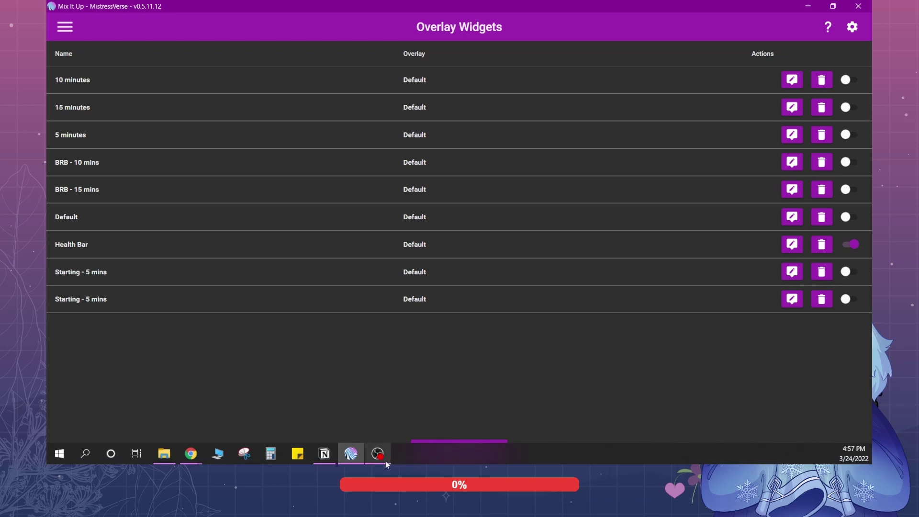
- Send the !attack command in OBS Studio's stream chat to test the health bar
click(378, 454)
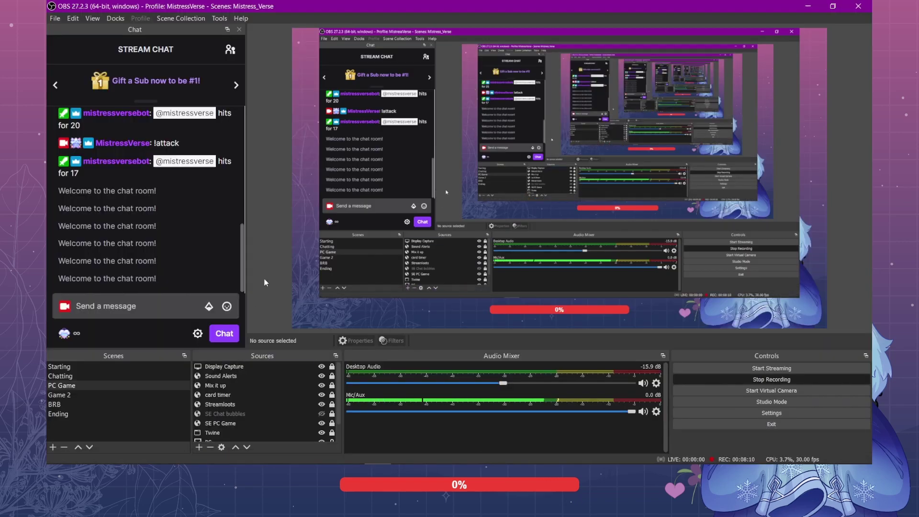
click(134, 306)
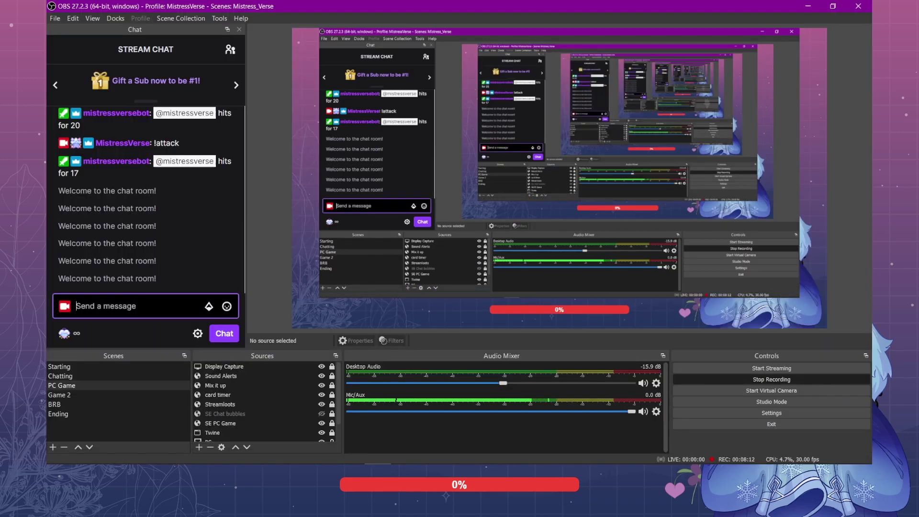
text(!)
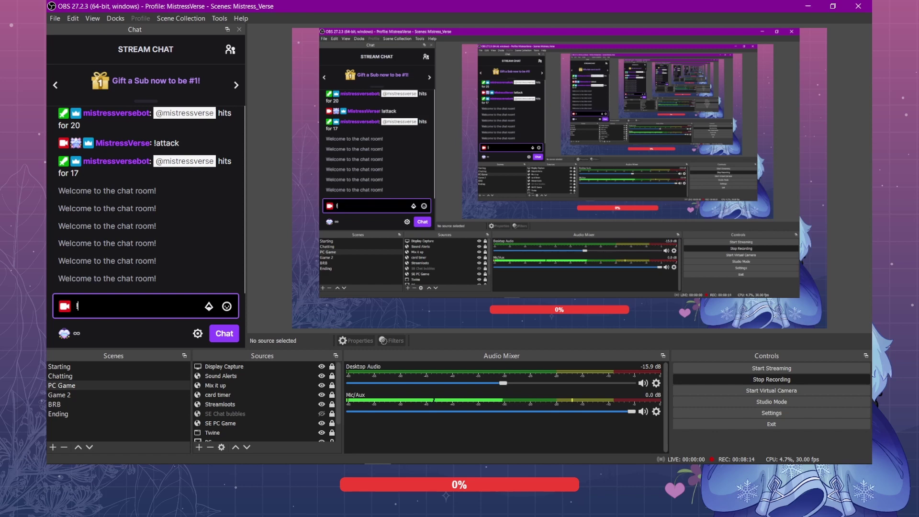
text(attack)
key(Return)
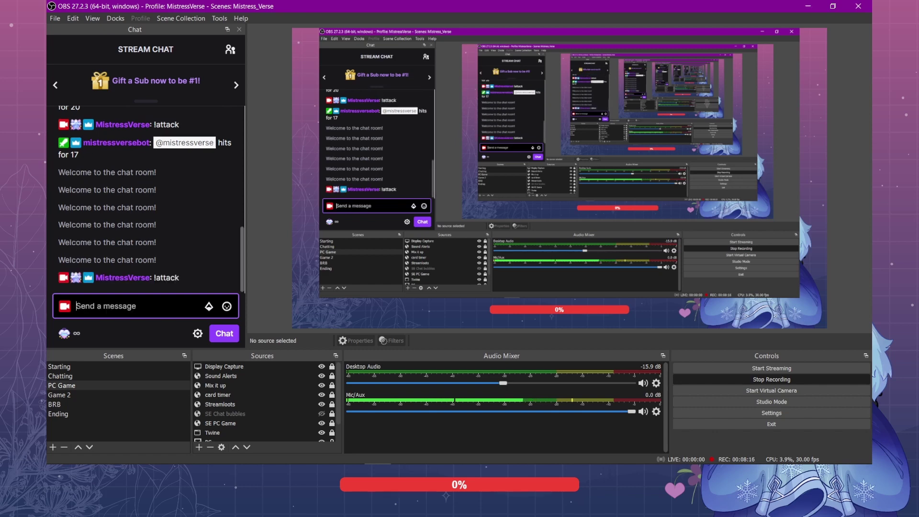